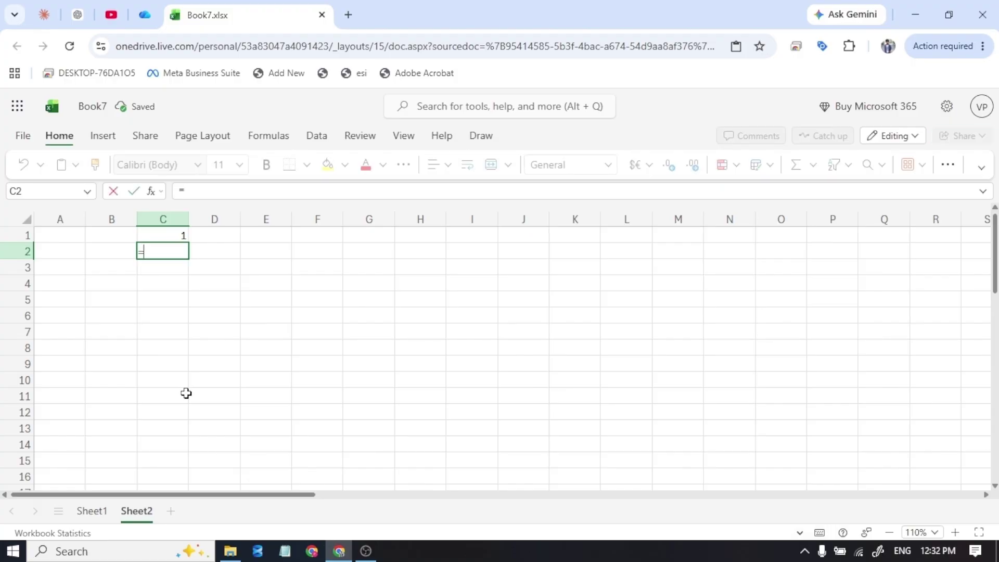
- Enter the formula =C1+1 in cell C2 to number it from the cell above
{"action": "type", "text": "+1"}
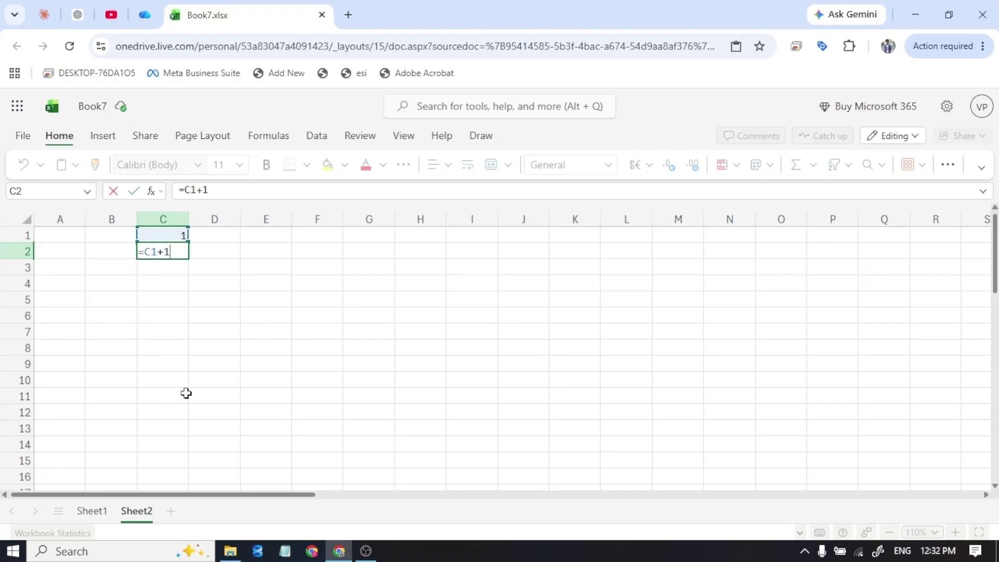
{"action": "key", "text": "Return"}
{"action": "key", "text": "Up"}
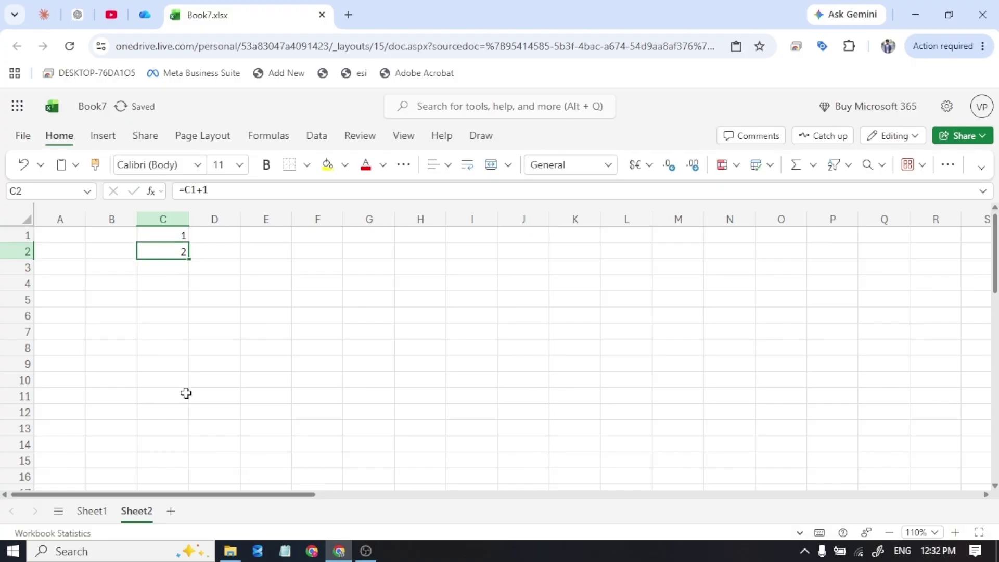
- Copy the formula in C2 down column C through C15
{"action": "key", "text": "ctrl+c"}
{"action": "key", "text": "shift+Down"}
{"action": "key", "text": "shift+Down"}
{"action": "key", "text": "shift+Down"}
{"action": "key", "text": "shift+Down"}
{"action": "key", "text": "shift+Down"}
{"action": "key", "text": "shift+Down"}
{"action": "key", "text": "shift+Down"}
{"action": "key", "text": "shift+Down"}
{"action": "key", "text": "shift+Down"}
{"action": "key", "text": "shift+Down"}
{"action": "key", "text": "shift+Down"}
{"action": "key", "text": "shift+Down"}
{"action": "key", "text": "shift+Down"}
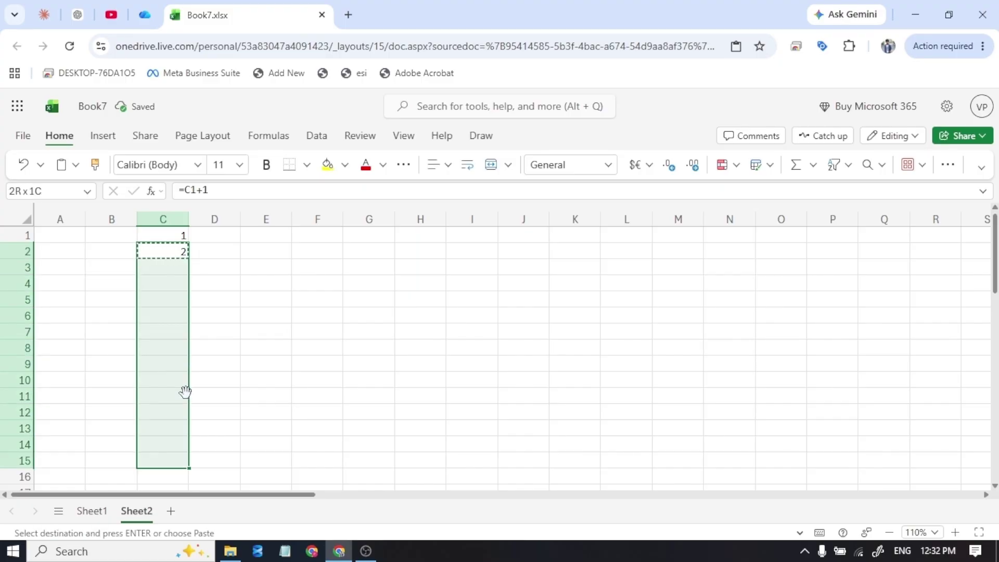
{"action": "key", "text": "ctrl+v"}
- Delete the contents of cell C6 to test how the running numbers react to a gap
{"action": "key", "text": "Down"}
{"action": "key", "text": "Down"}
{"action": "key", "text": "Down"}
{"action": "key", "text": "Down"}
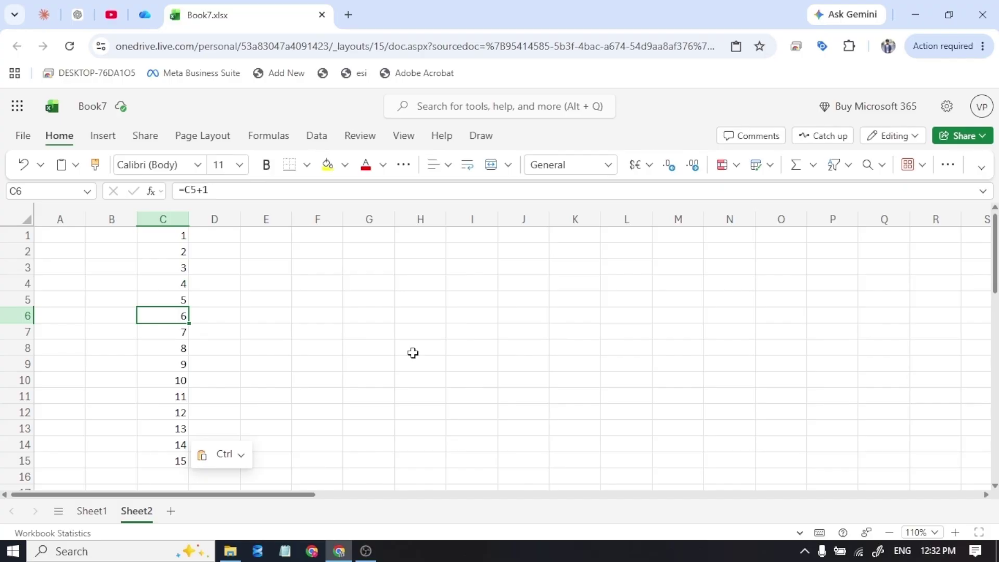
{"action": "key", "text": "Delete"}
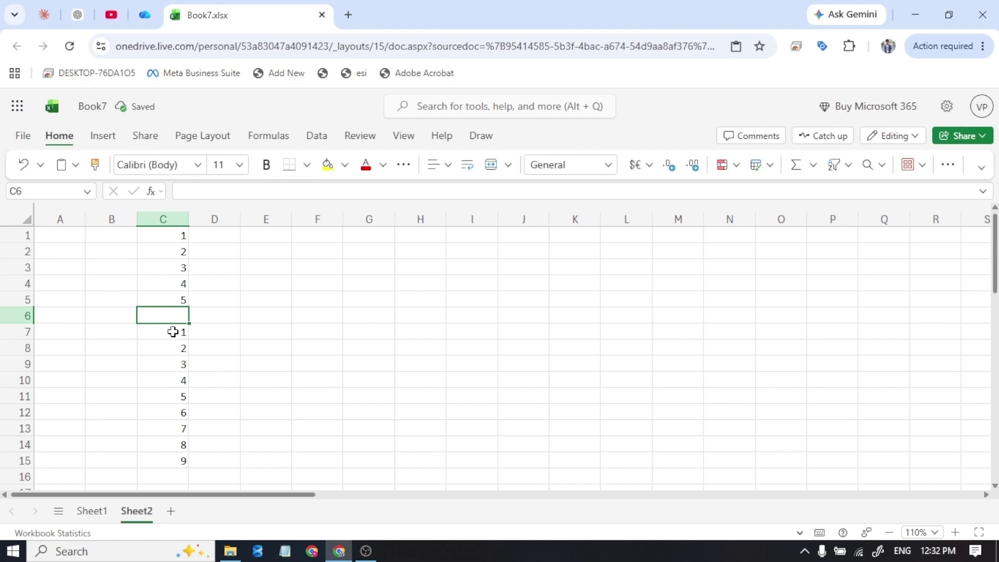
- Clear the numbers from cells C1 to C15
{"action": "left_click_drag", "start_coordinate": [173, 332], "coordinate": [158, 455]}
{"action": "left_click_drag", "start_coordinate": [171, 235], "coordinate": [158, 458]}
{"action": "key", "text": "Delete"}
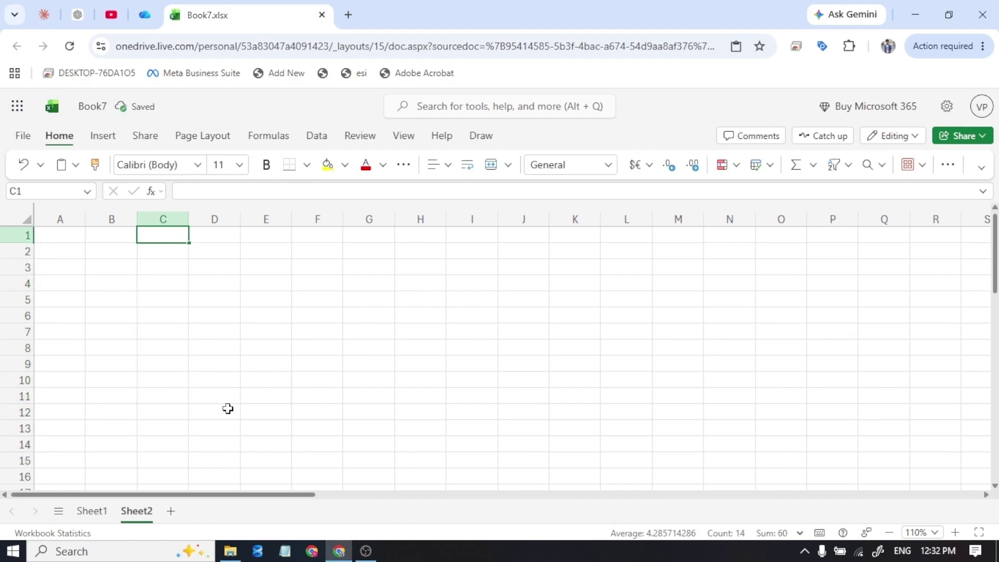
- Enter the formula =ROW() in cell C1
{"action": "type", "text": "=row"}
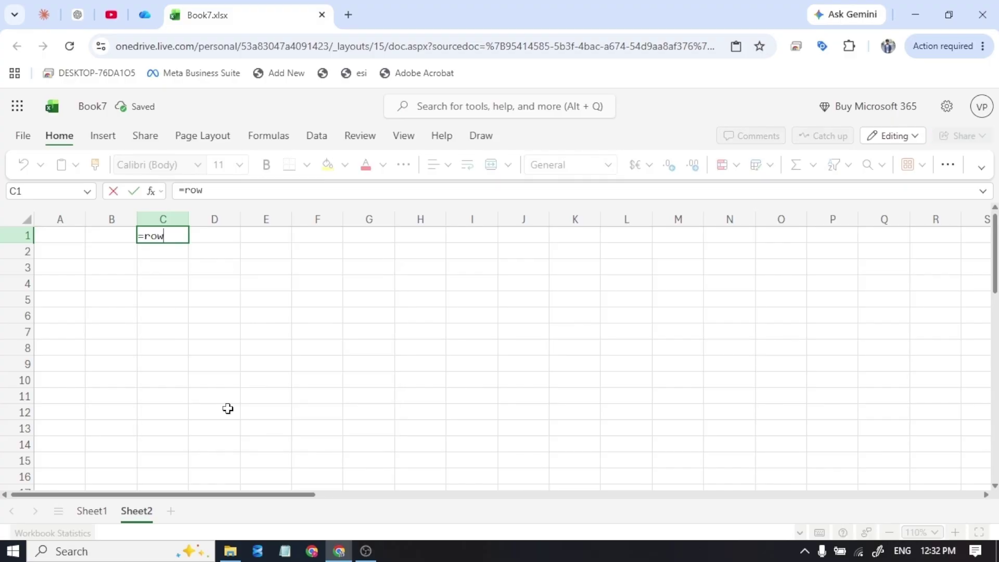
{"action": "type", "text": "()"}
{"action": "key", "text": "Return"}
{"action": "key", "text": "Up"}
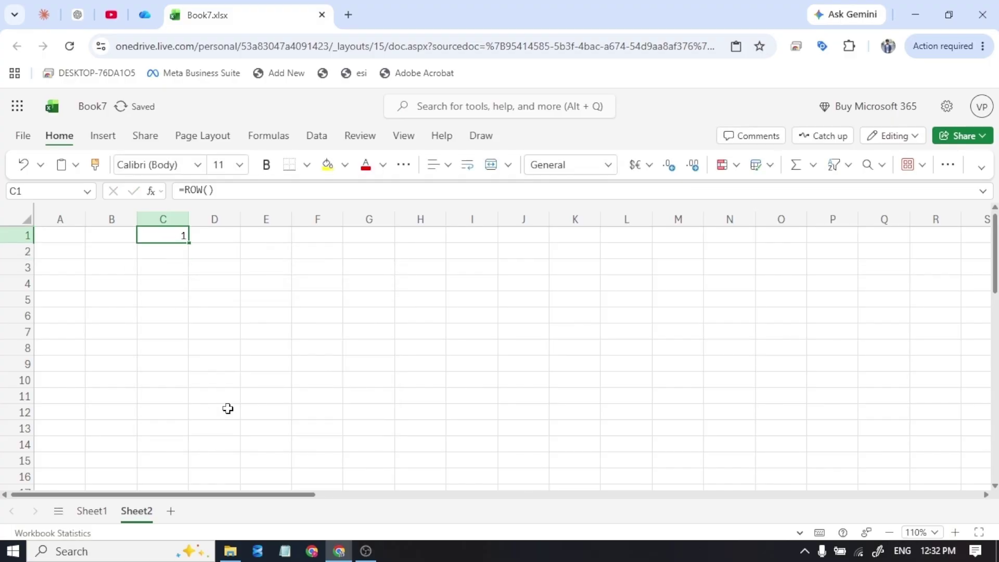
- Copy the ROW formula in C1 down column C through C10
{"action": "key", "text": "ctrl+c"}
{"action": "key", "text": "shift+Down"}
{"action": "key", "text": "shift+Down"}
{"action": "key", "text": "shift+Down"}
{"action": "key", "text": "shift+Down"}
{"action": "key", "text": "shift+Down"}
{"action": "key", "text": "shift+Down"}
{"action": "key", "text": "shift+Down"}
{"action": "key", "text": "shift+Down"}
{"action": "key", "text": "shift+Down"}
{"action": "key", "text": "ctrl+v"}
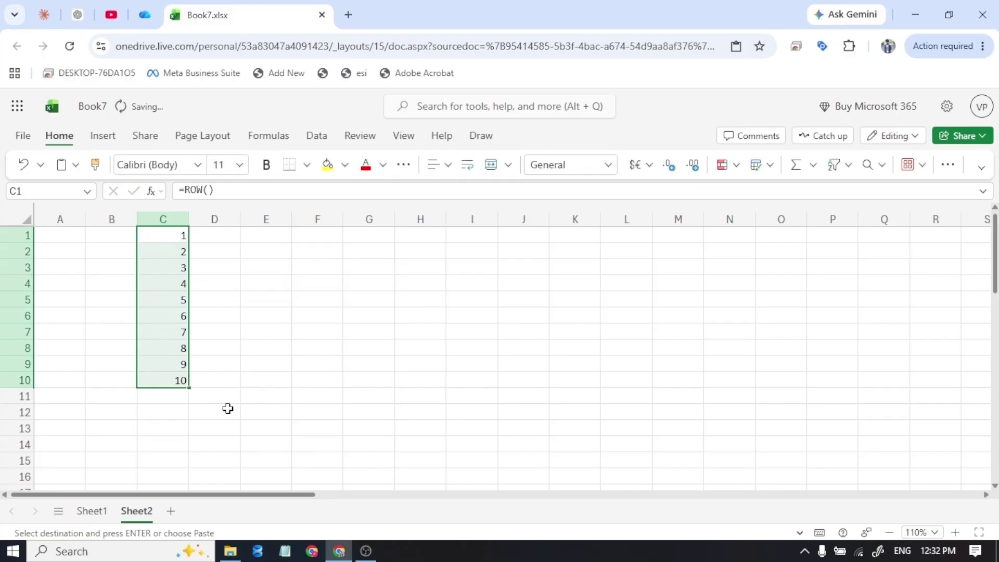
{"action": "key", "text": "Down"}
{"action": "key", "text": "Up"}
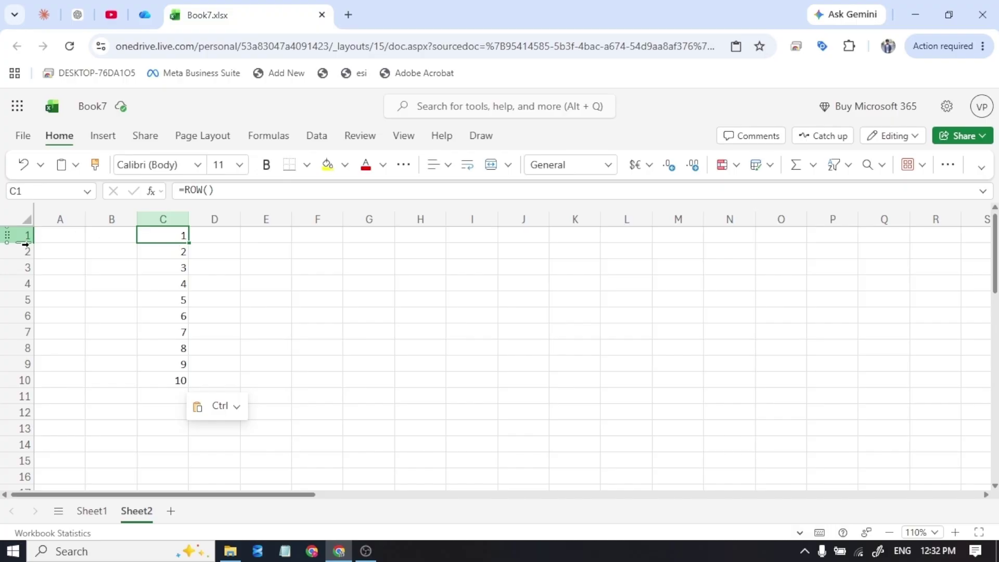
- Inspect the ROW formulas in C3 and C4, and clear the numbers from column C
{"action": "left_click", "coordinate": [170, 264]}
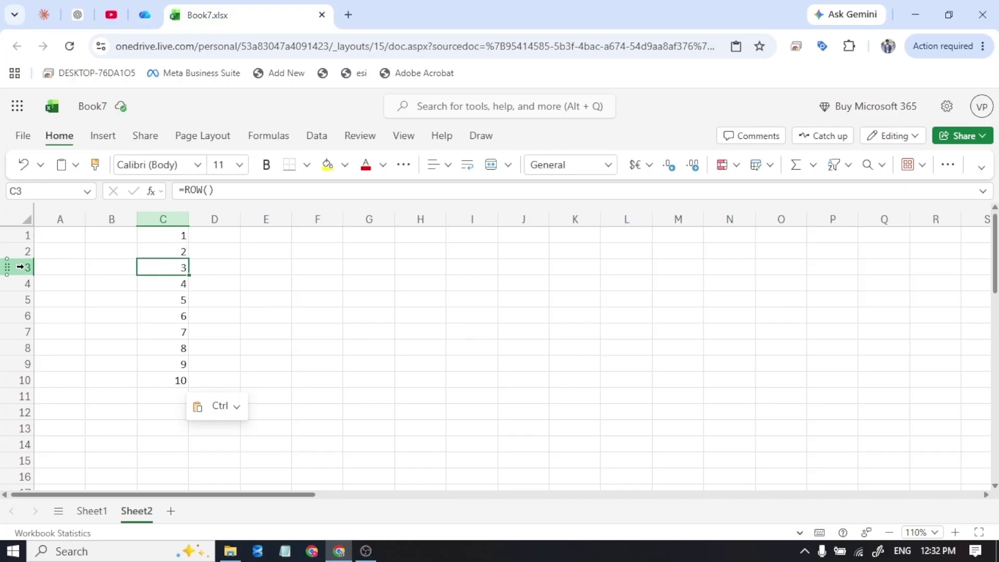
{"action": "left_click", "coordinate": [235, 287]}
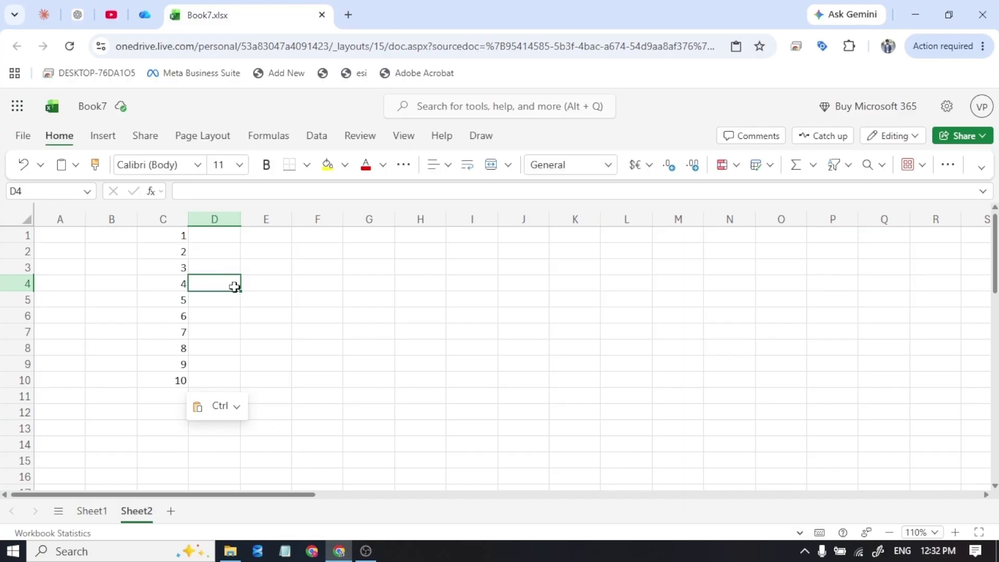
{"action": "left_click", "coordinate": [177, 285]}
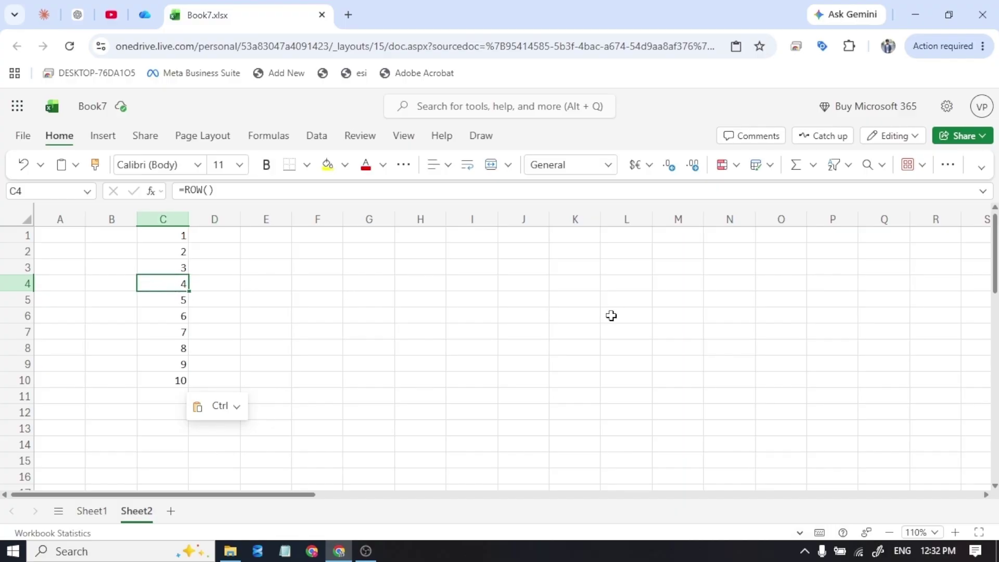
{"action": "key", "text": "Delete"}
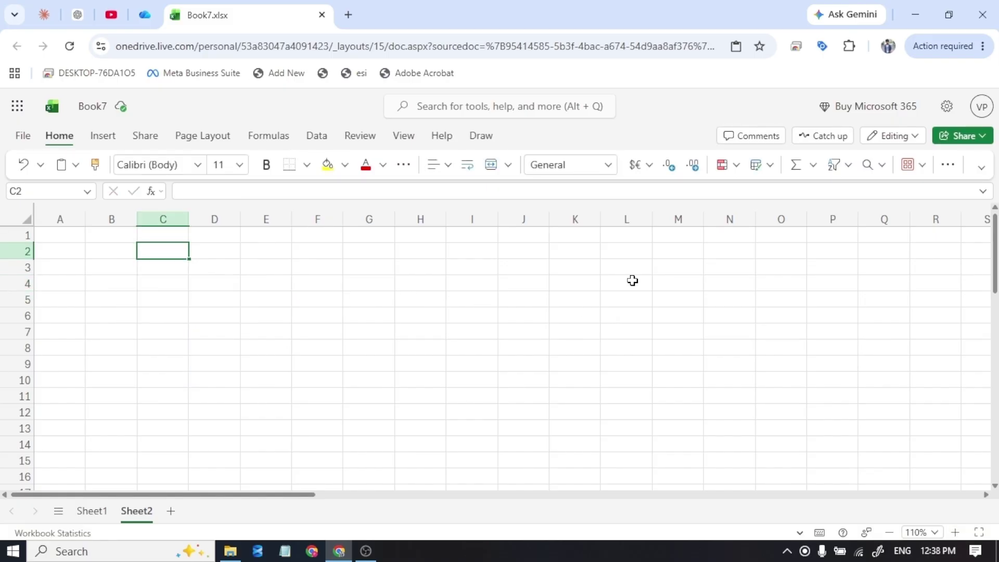
- Generate a one-column list of 50 numbers starting at 1 with step 1 by entering =SEQUENCE(50,1,1,1) in C2, and check the list
{"action": "type", "text": "=seq"}
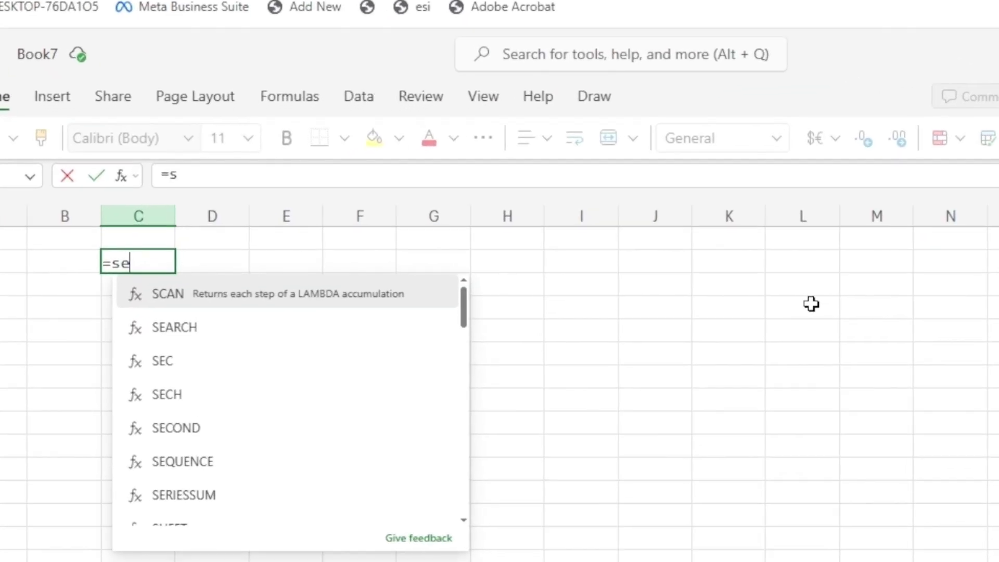
{"action": "key", "text": "Tab"}
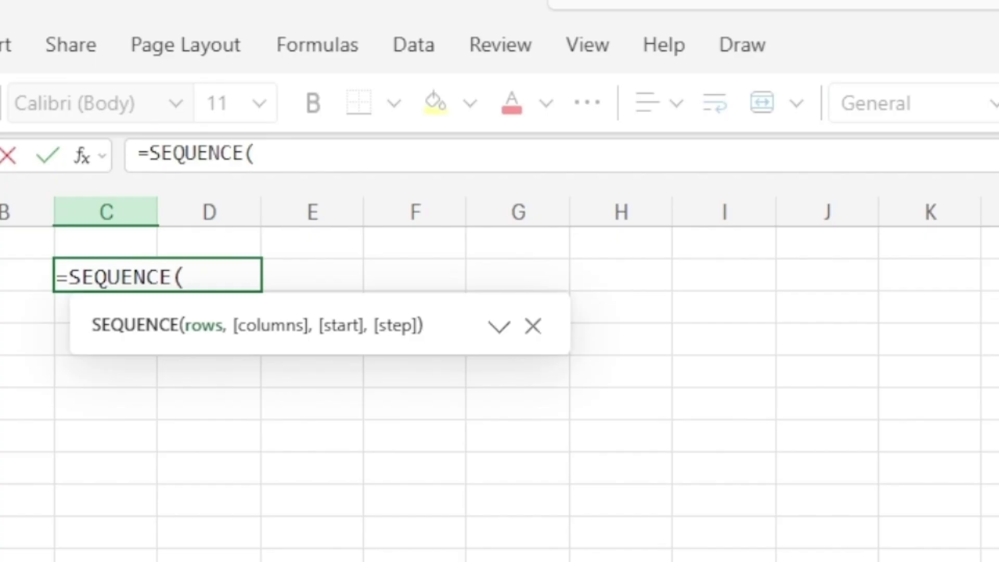
{"action": "type", "text": "50,"}
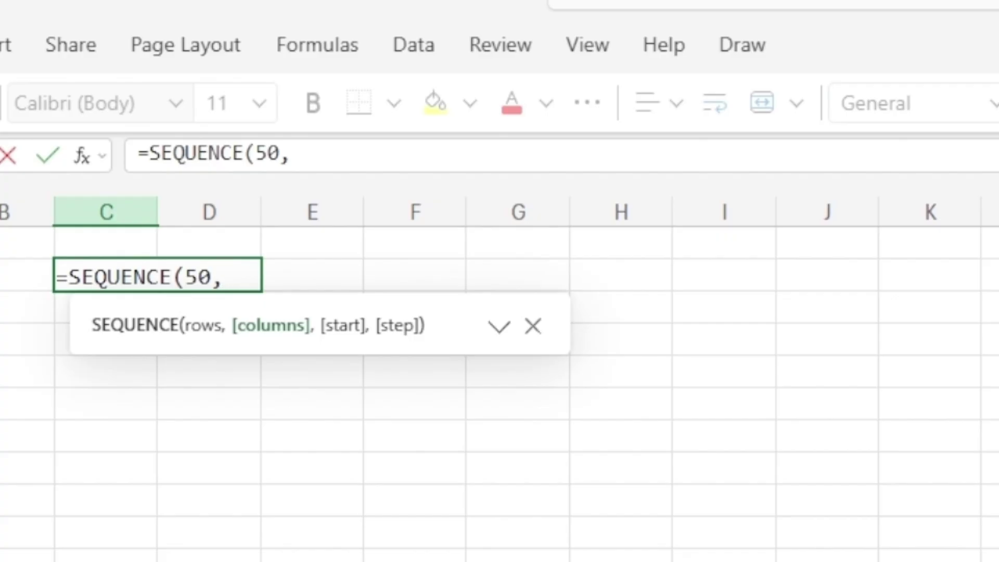
{"action": "type", "text": "1,"}
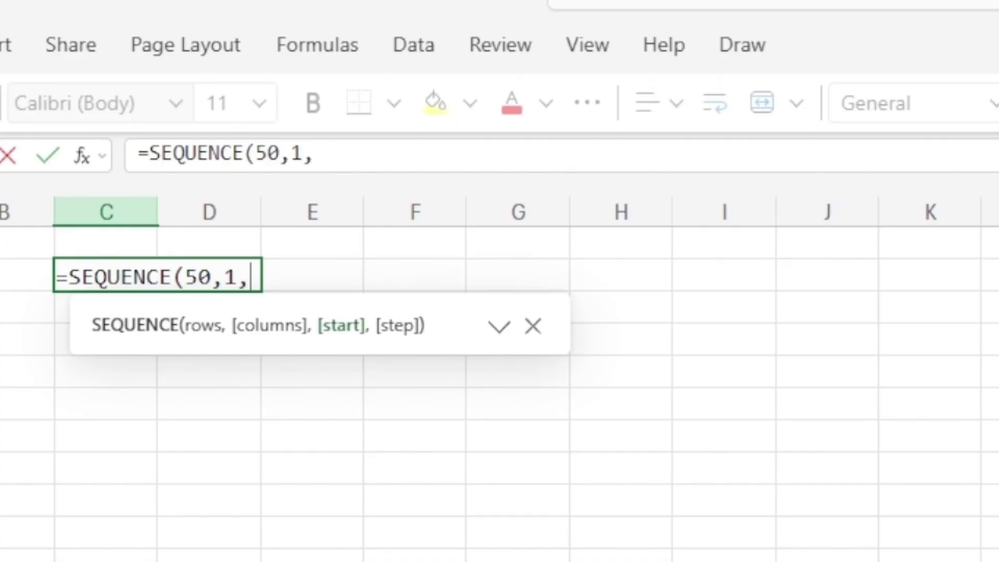
{"action": "type", "text": "1"}
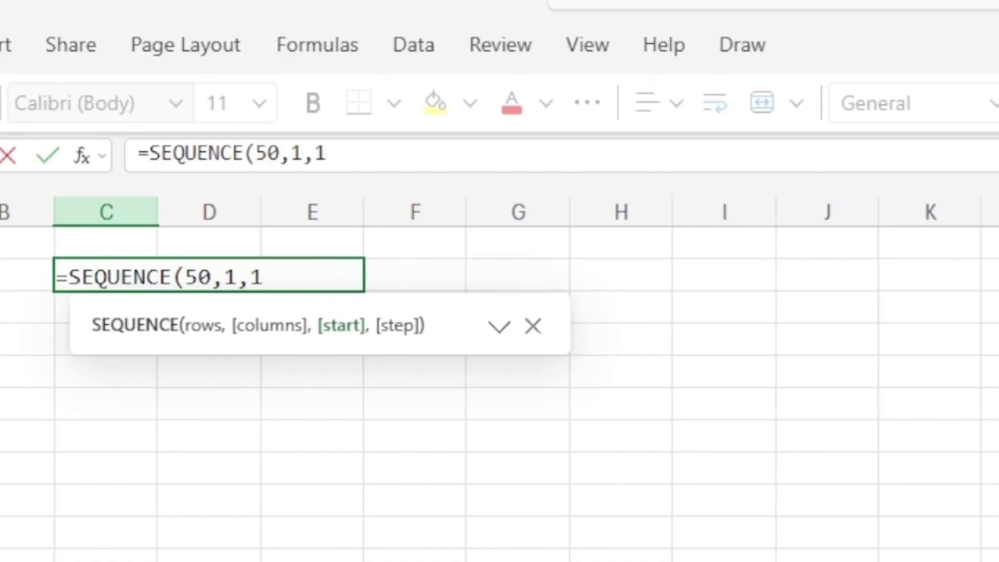
{"action": "type", "text": ","}
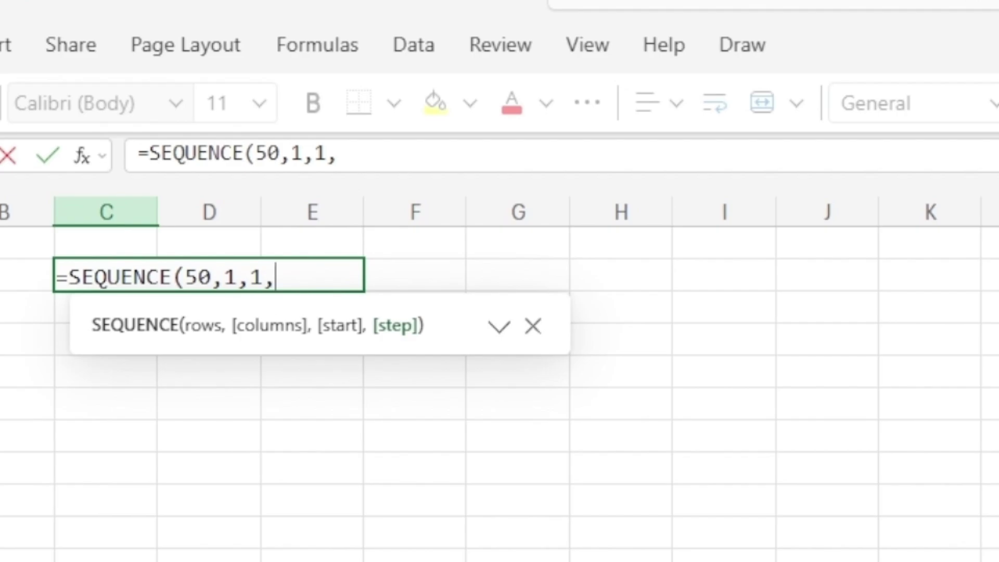
{"action": "type", "text": "1)"}
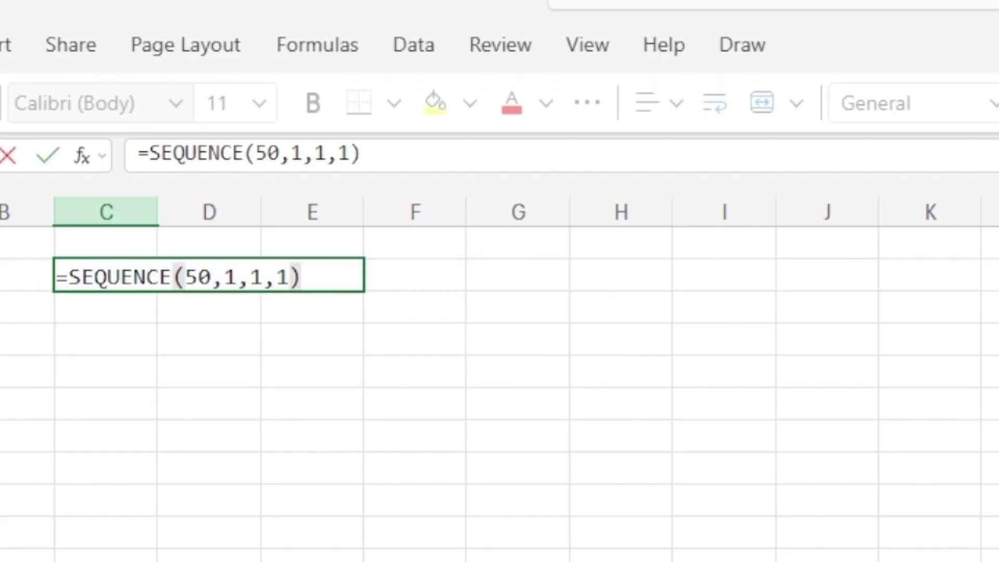
{"action": "key", "text": "Return"}
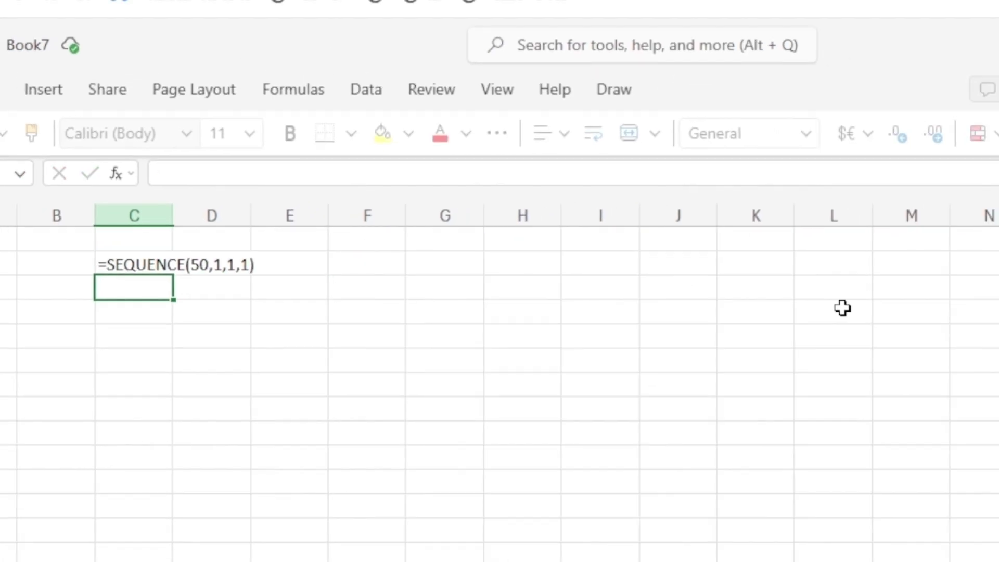
{"action": "key", "text": "Up"}
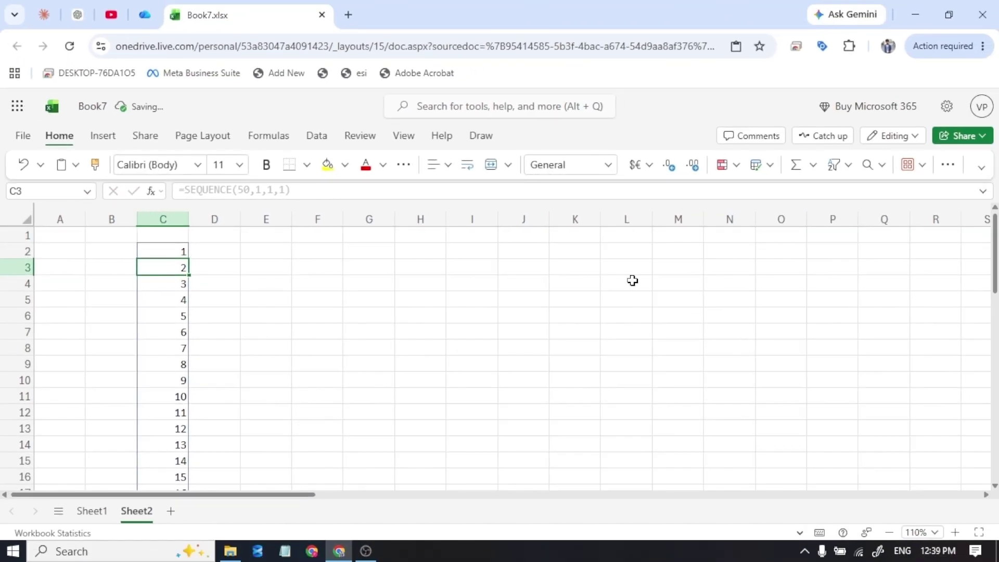
{"action": "scroll", "coordinate": [404, 325], "scroll_direction": "down", "scroll_amount": 10}
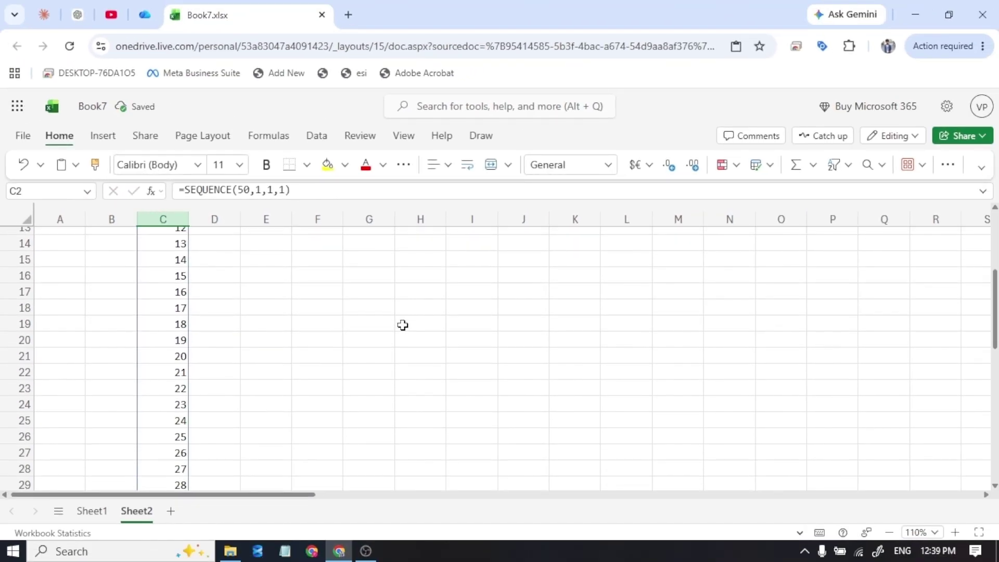
{"action": "scroll", "coordinate": [403, 325], "scroll_direction": "down", "scroll_amount": 3}
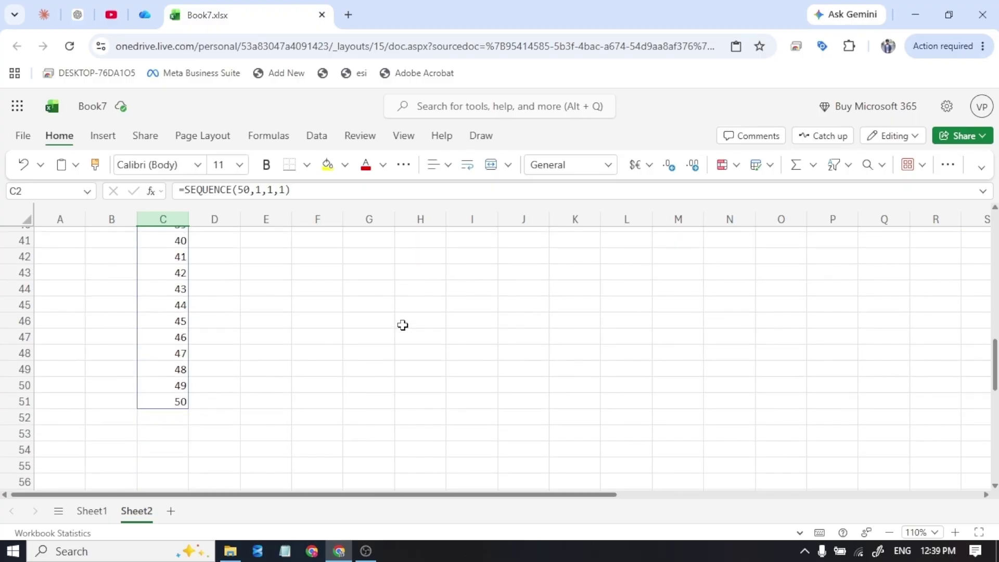
{"action": "scroll", "coordinate": [401, 325], "scroll_direction": "up", "scroll_amount": 13}
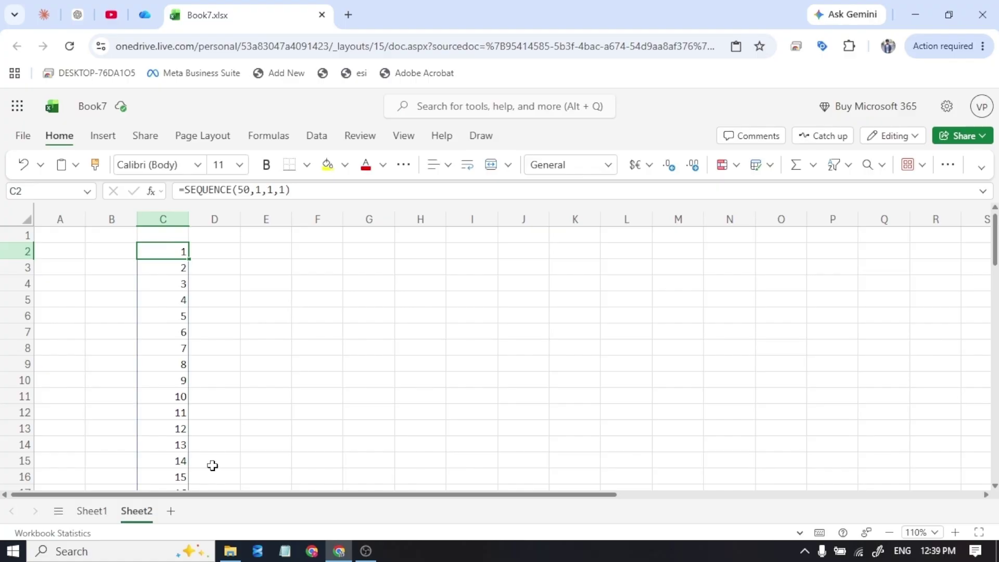
- On Sheet1, start a SEQUENCE formula in C2 with COUNTA(D:D) over the whole Employee Name column as its rows argument
{"action": "left_click", "coordinate": [92, 511]}
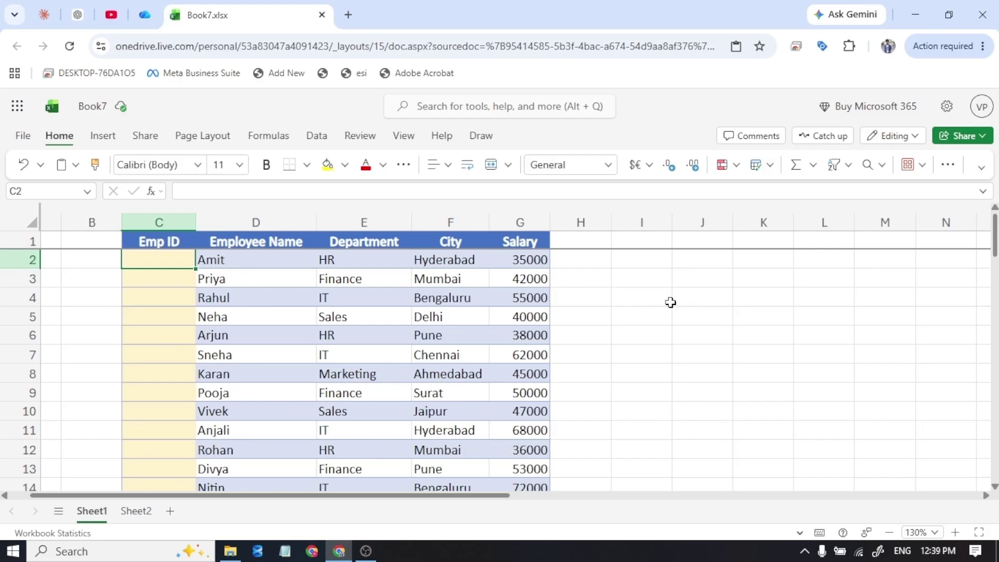
{"action": "type", "text": "=seq"}
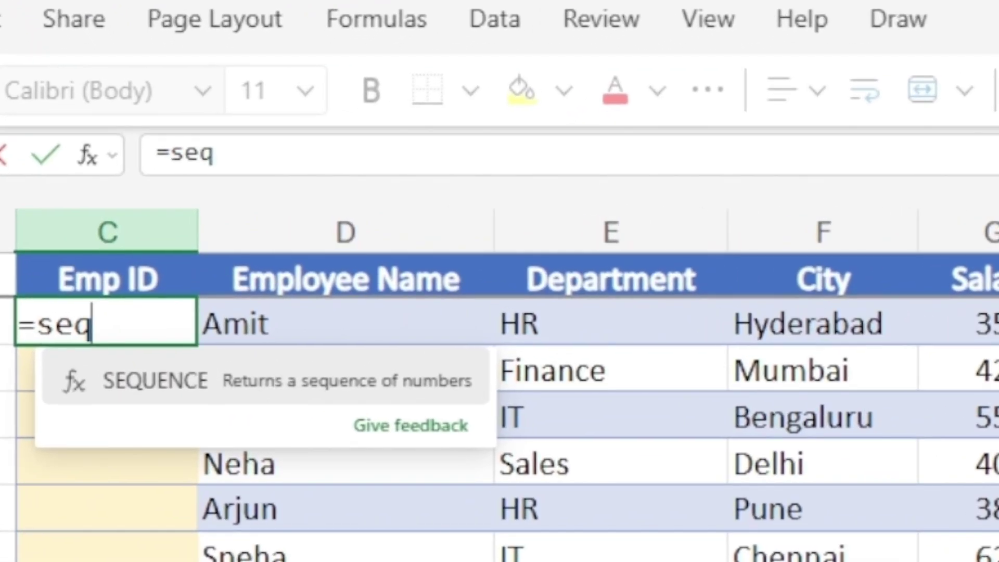
{"action": "type", "text": "u"}
{"action": "key", "text": "Tab"}
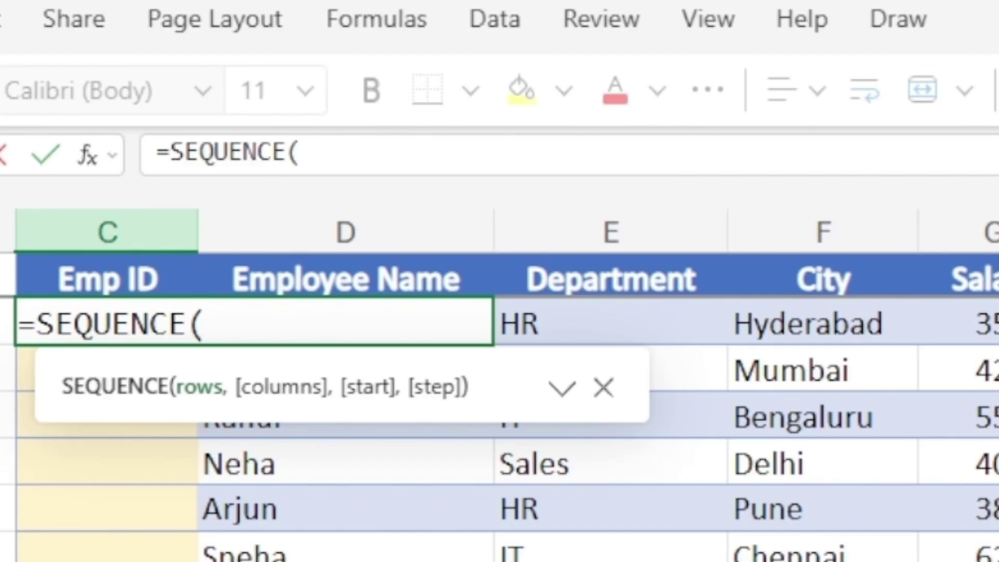
{"action": "type", "text": "con"}
{"action": "key", "text": "BackSpace"}
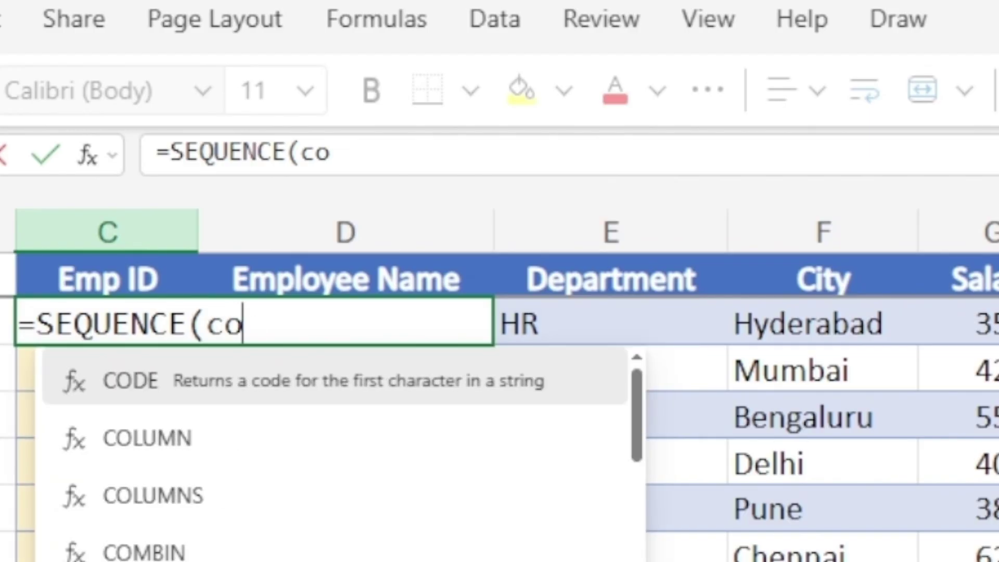
{"action": "type", "text": "unta("}
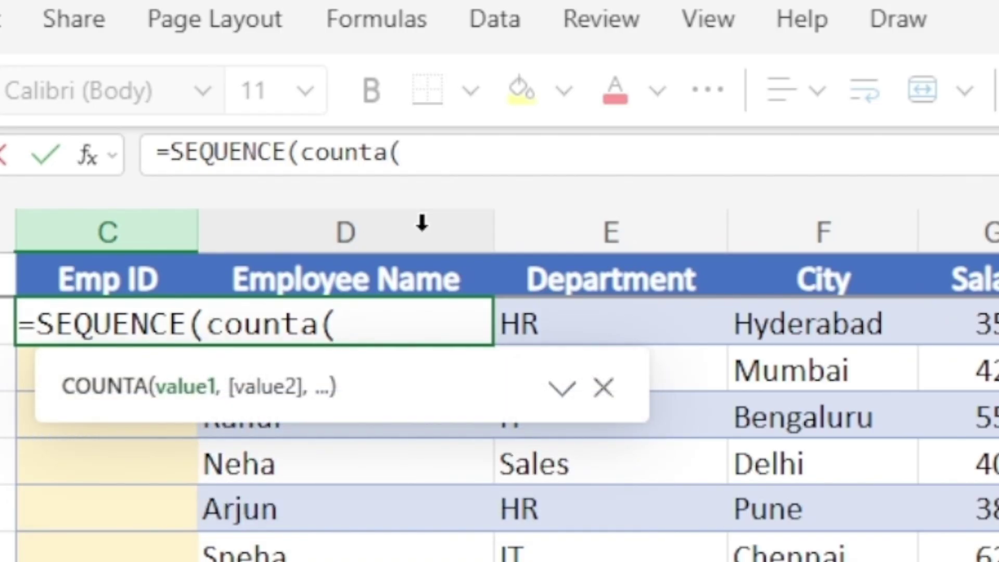
{"action": "left_click", "coordinate": [422, 224]}
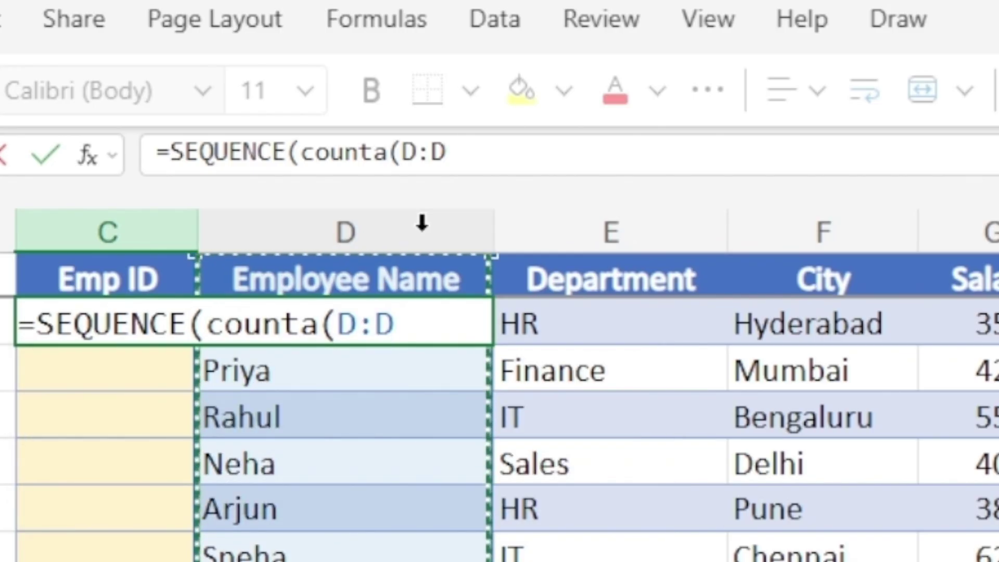
{"action": "left_click", "coordinate": [494, 151]}
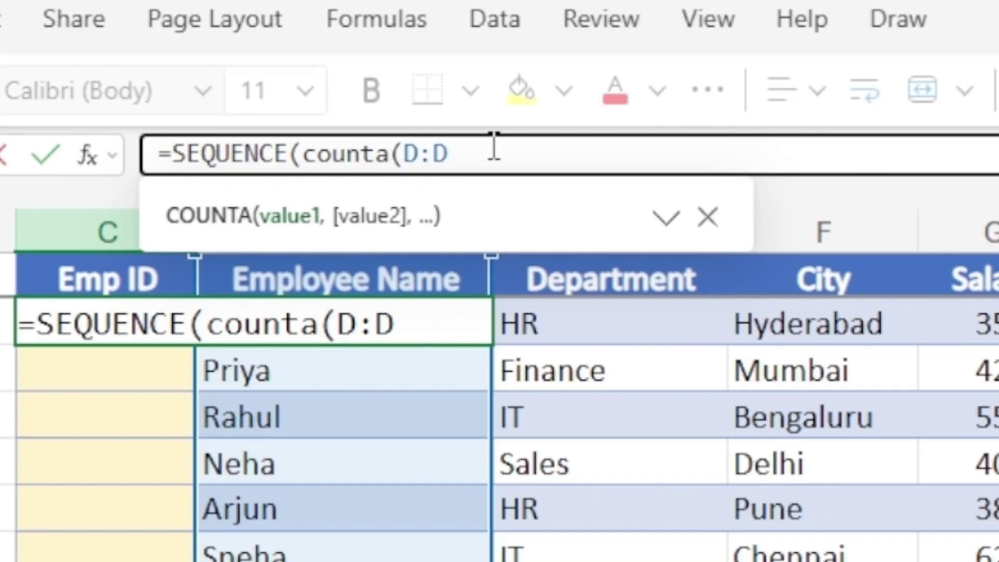
{"action": "type", "text": ")"}
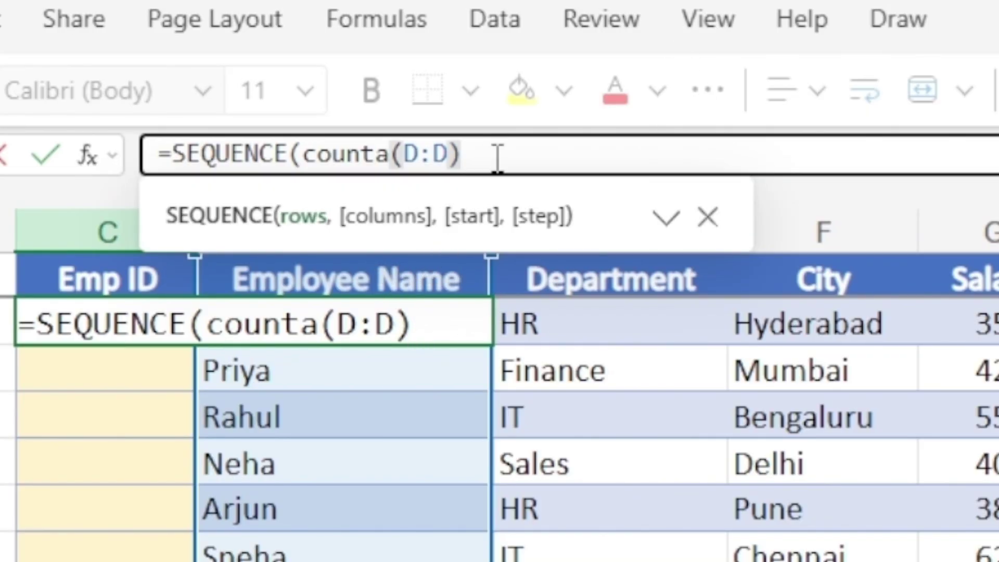
- Subtract 1 from the COUNTA result, set columns, start and step to 1, and enter the completed SEQUENCE formula in C2
{"action": "type", "text": "-"}
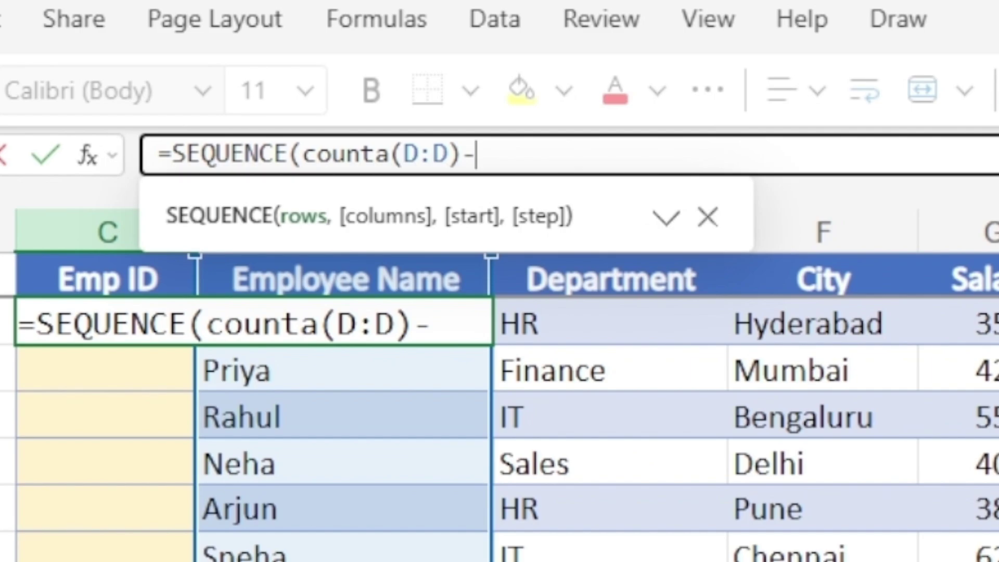
{"action": "type", "text": "1,"}
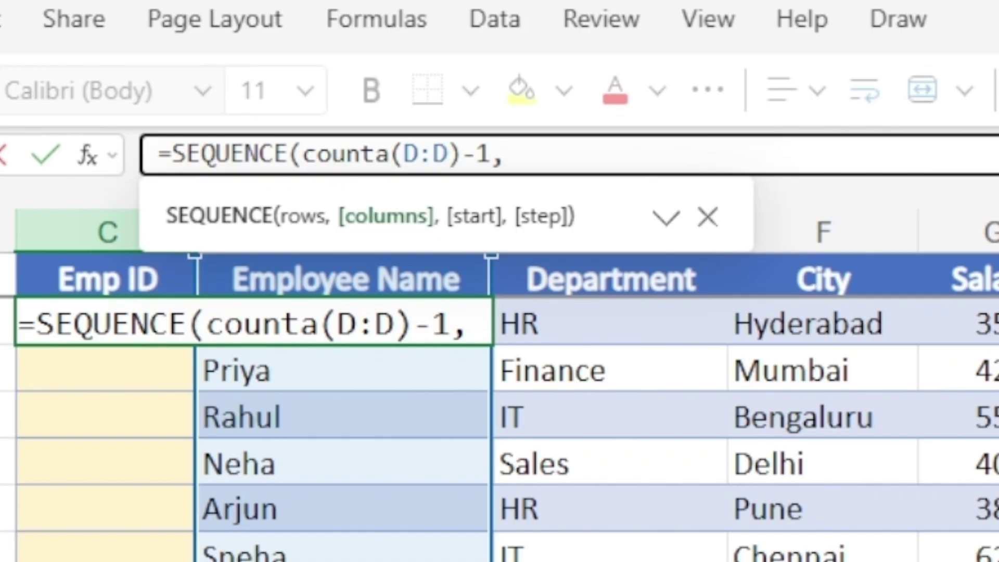
{"action": "type", "text": "1,"}
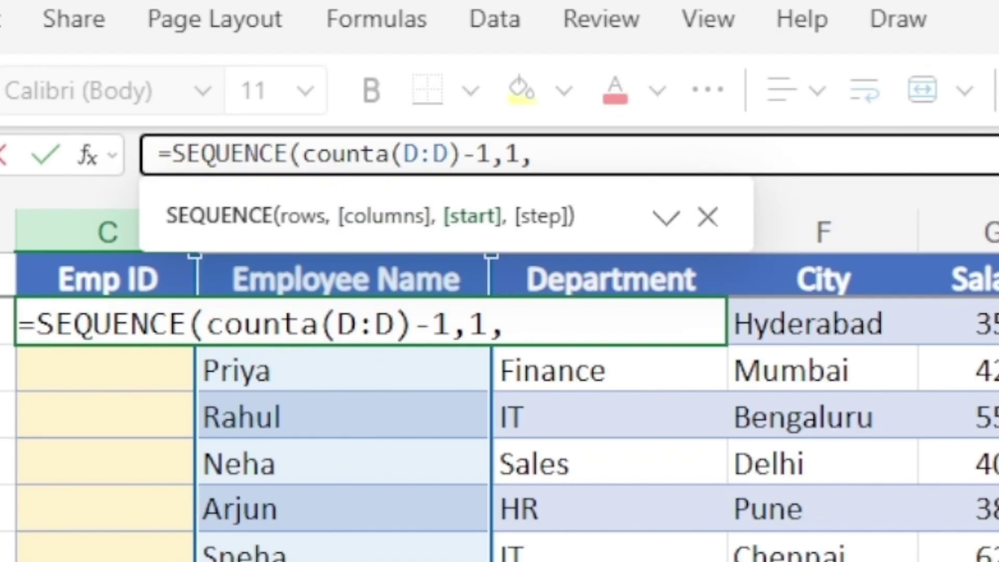
{"action": "type", "text": "1,1,"}
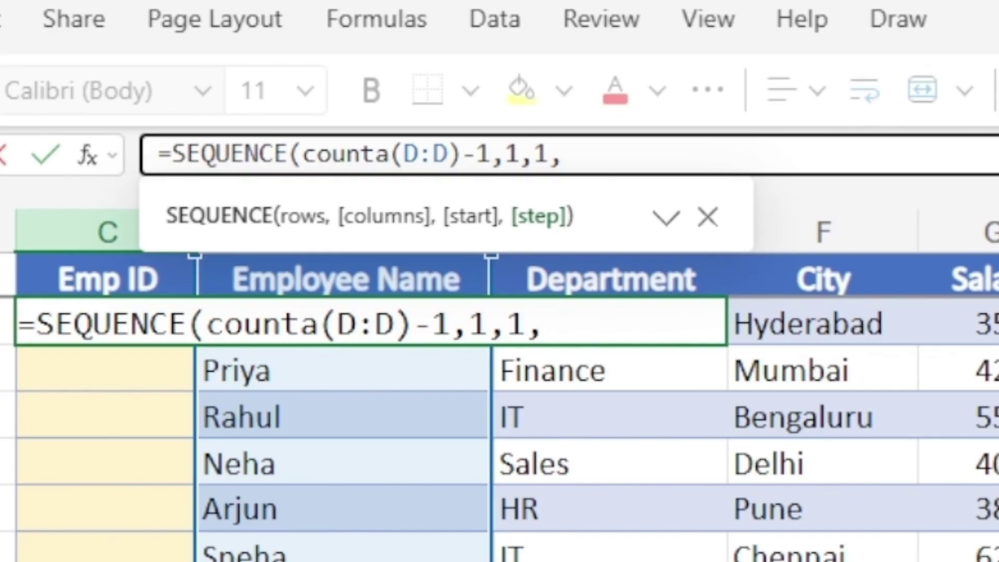
{"action": "type", "text": ")"}
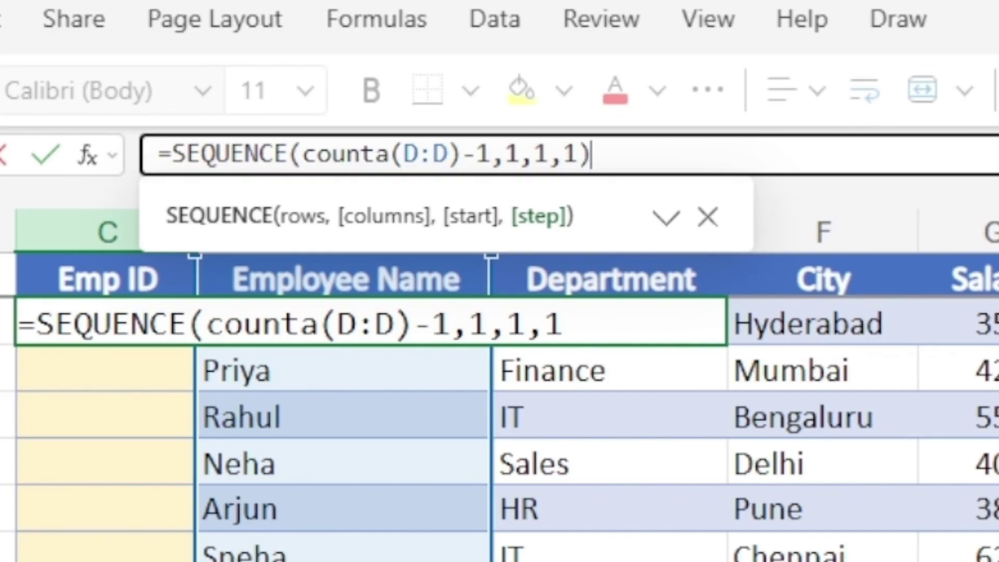
{"action": "key", "text": "ctrl+Return"}
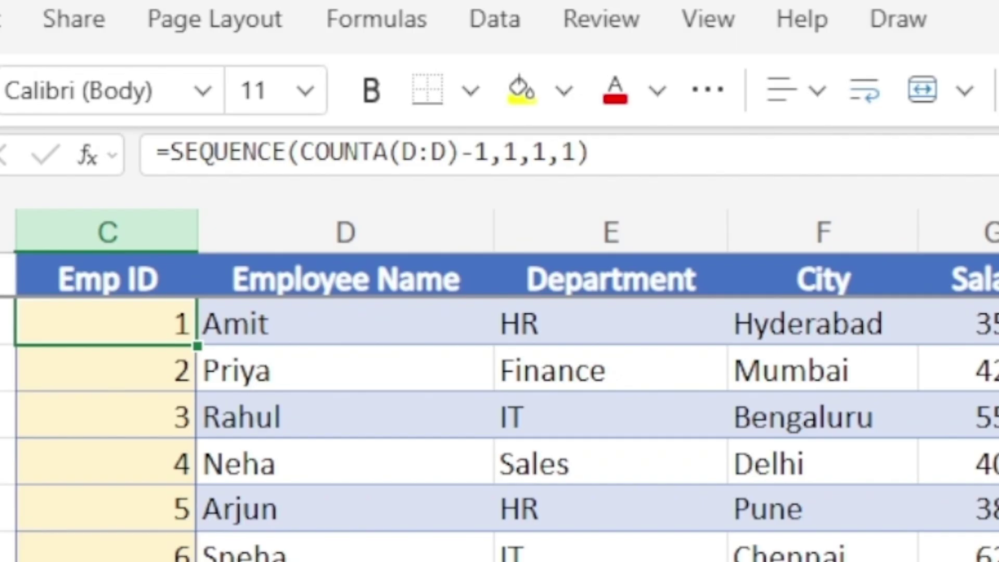
- Add the prefix "EMP"&"-"& in front of SEQUENCE in the C2 formula
{"action": "left_click", "coordinate": [173, 152]}
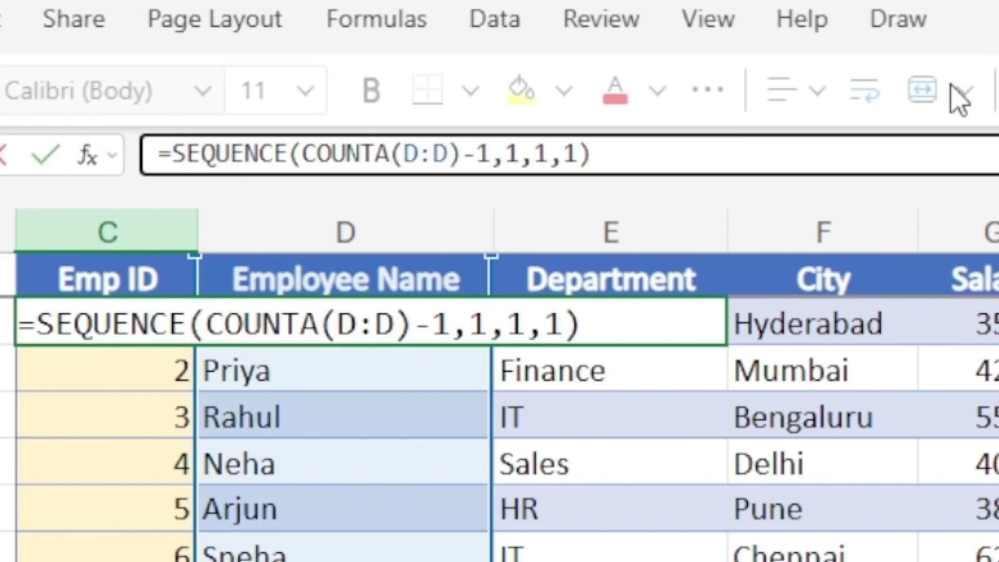
{"action": "type", "text": "\"e"}
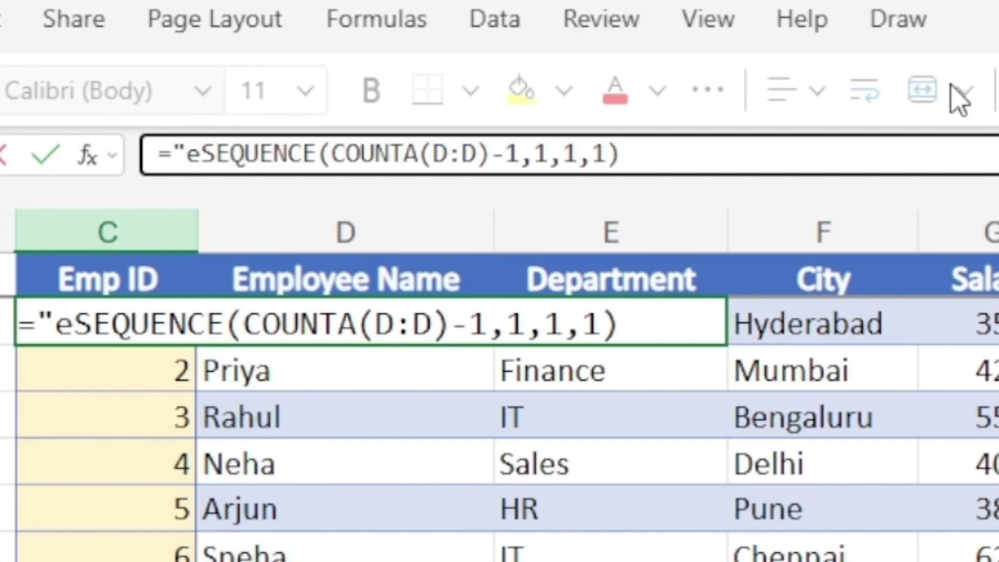
{"action": "key", "text": "BackSpace"}
{"action": "type", "text": "EMP"}
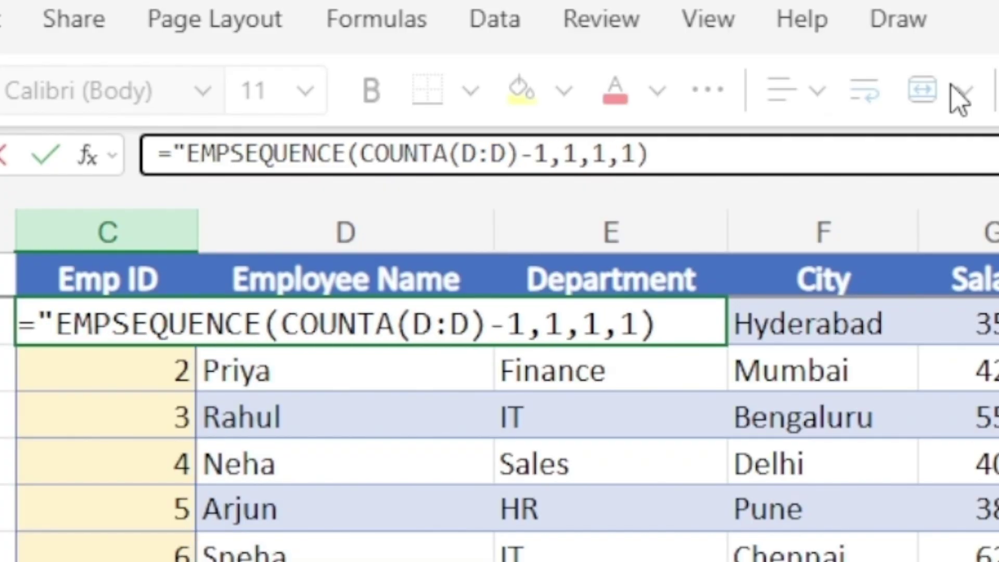
{"action": "type", "text": "\""}
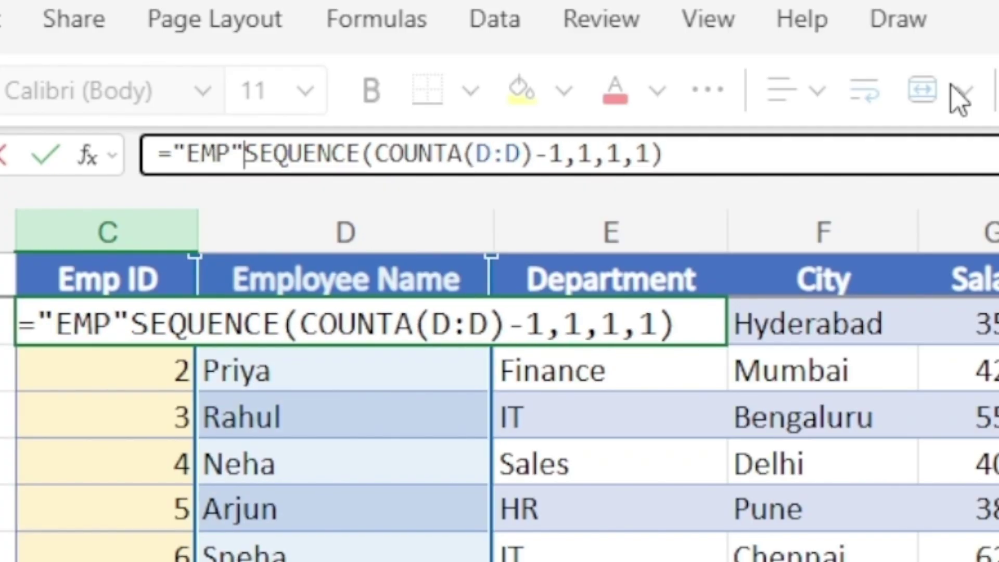
{"action": "type", "text": "&"}
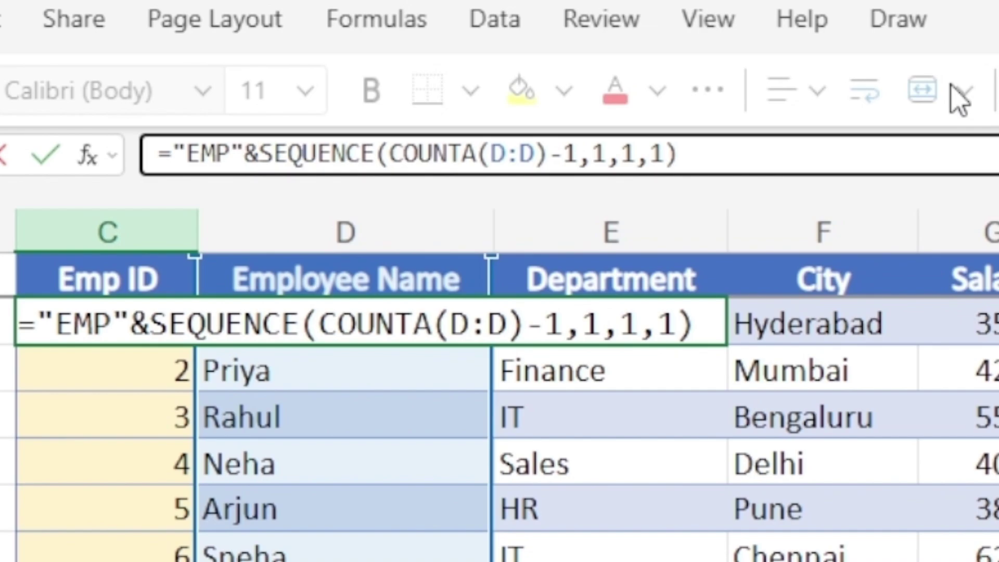
{"action": "type", "text": "-\""}
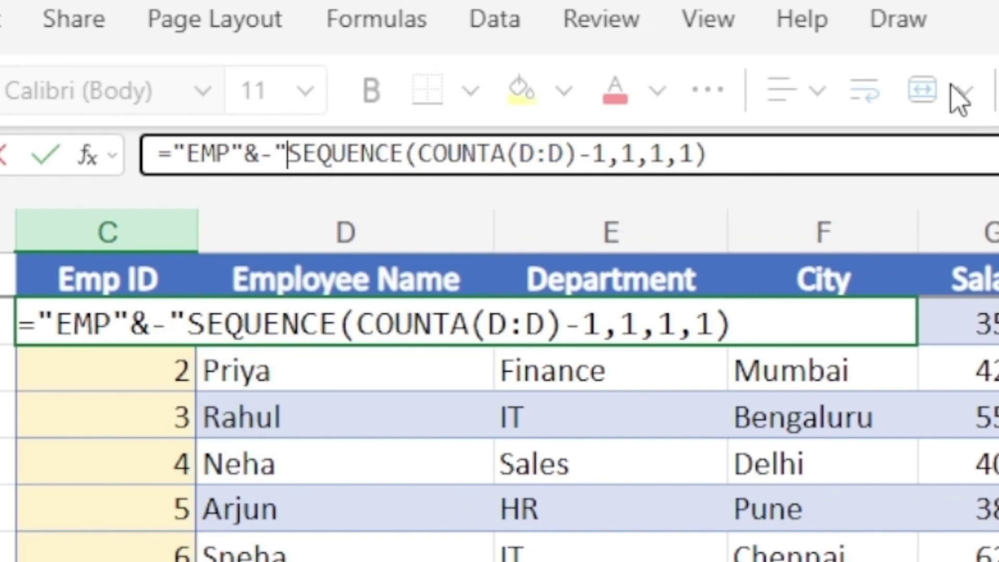
{"action": "left_click", "coordinate": [265, 155]}
{"action": "type", "text": "\""}
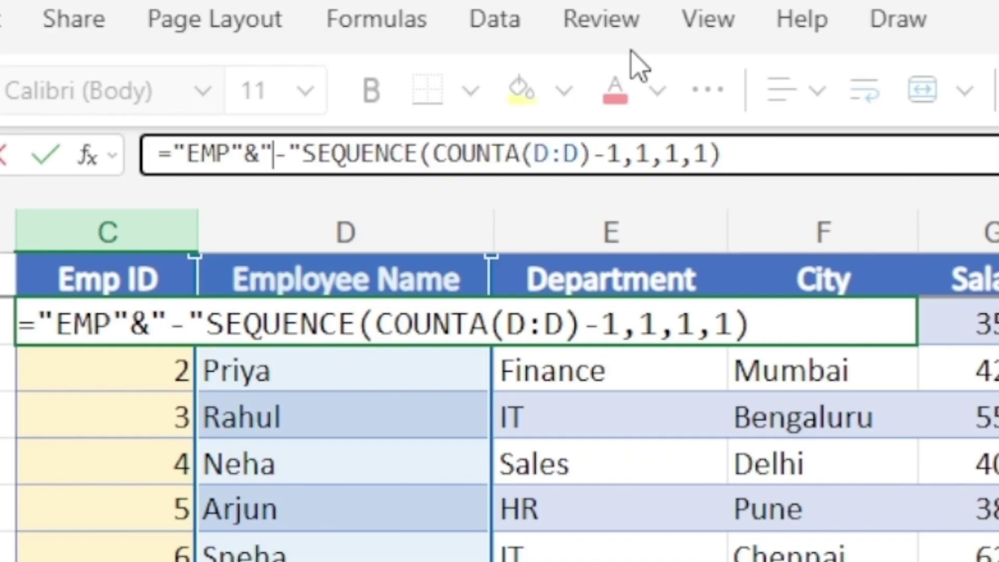
{"action": "left_click", "coordinate": [301, 155]}
{"action": "type", "text": "&"}
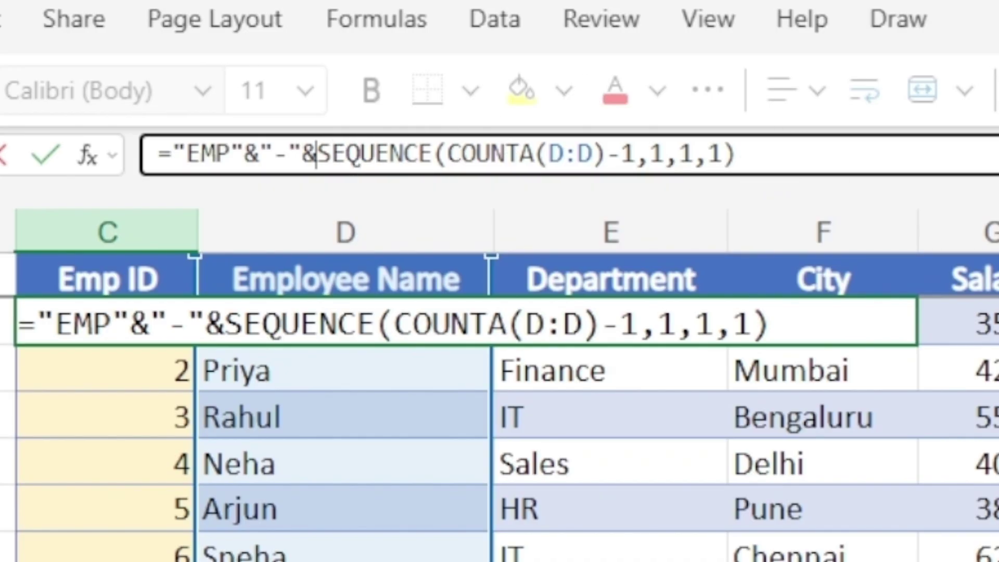
- Wrap the SEQUENCE part of the C2 formula in TEXT with the format "0000" and enter the formula
{"action": "type", "text": "TEXT"}
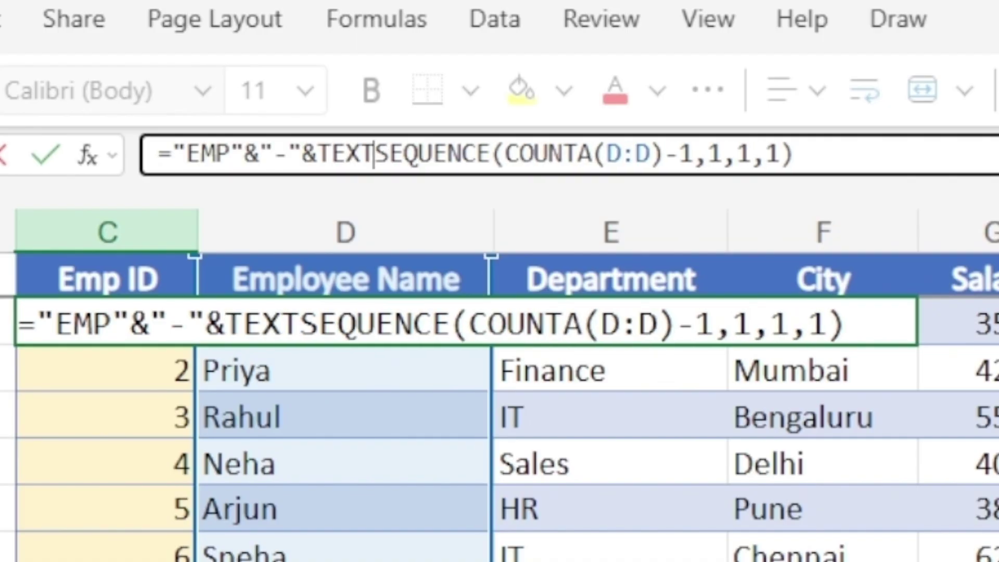
{"action": "type", "text": "("}
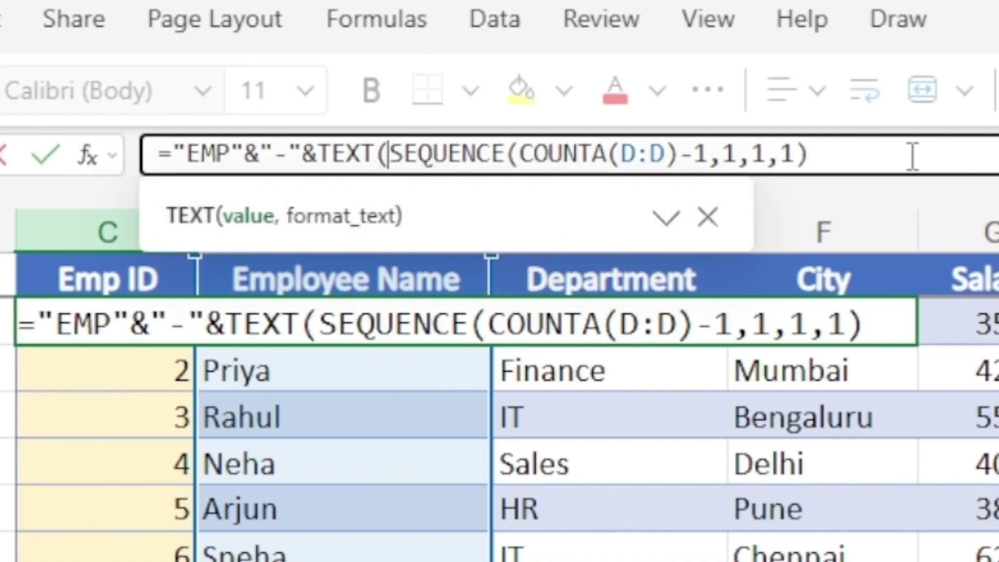
{"action": "left_click", "coordinate": [912, 157]}
{"action": "type", "text": ","}
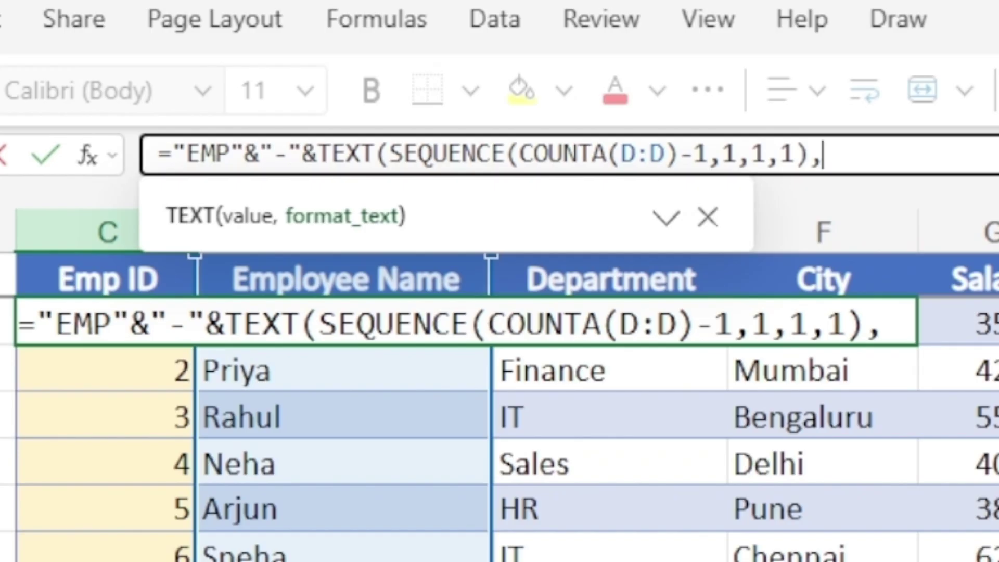
{"action": "type", "text": "000"}
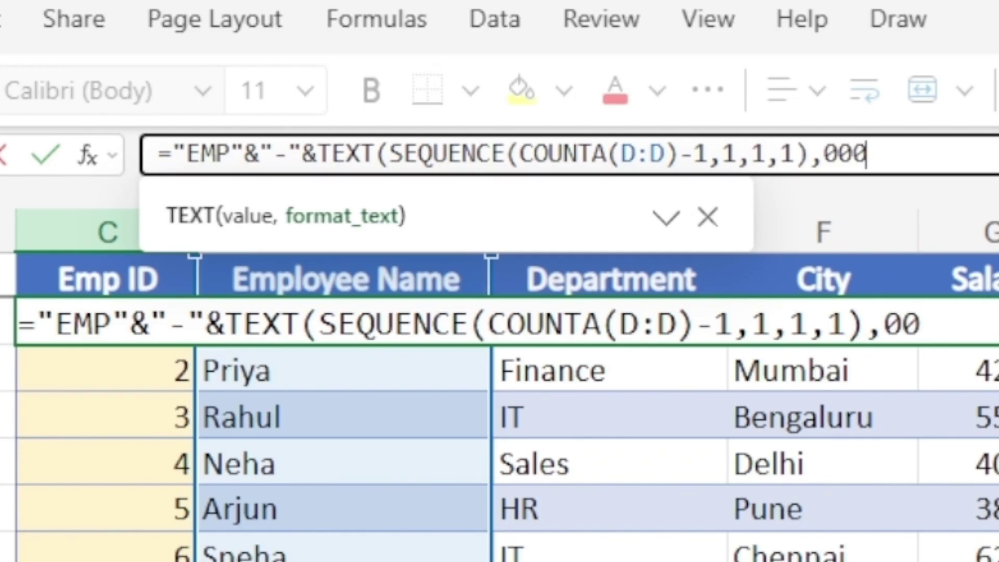
{"action": "type", "text": "0\""}
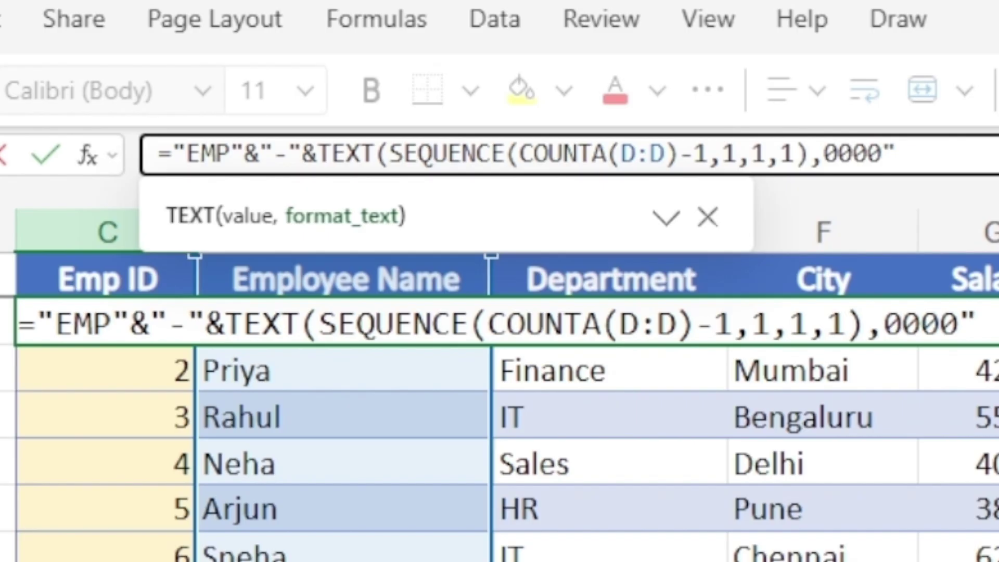
{"action": "left_click", "coordinate": [823, 154]}
{"action": "type", "text": "\""}
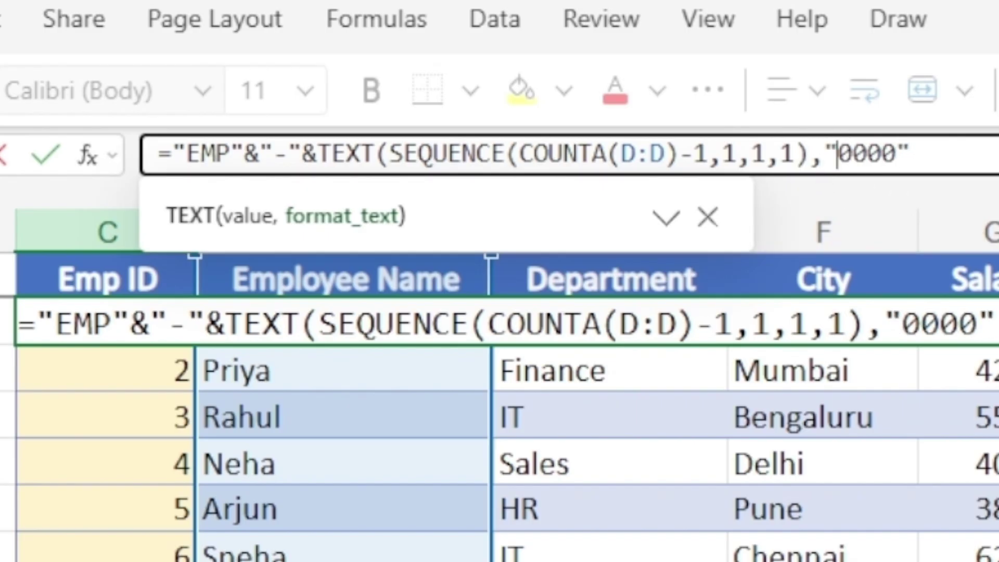
{"action": "left_click", "coordinate": [990, 161]}
{"action": "type", "text": ")"}
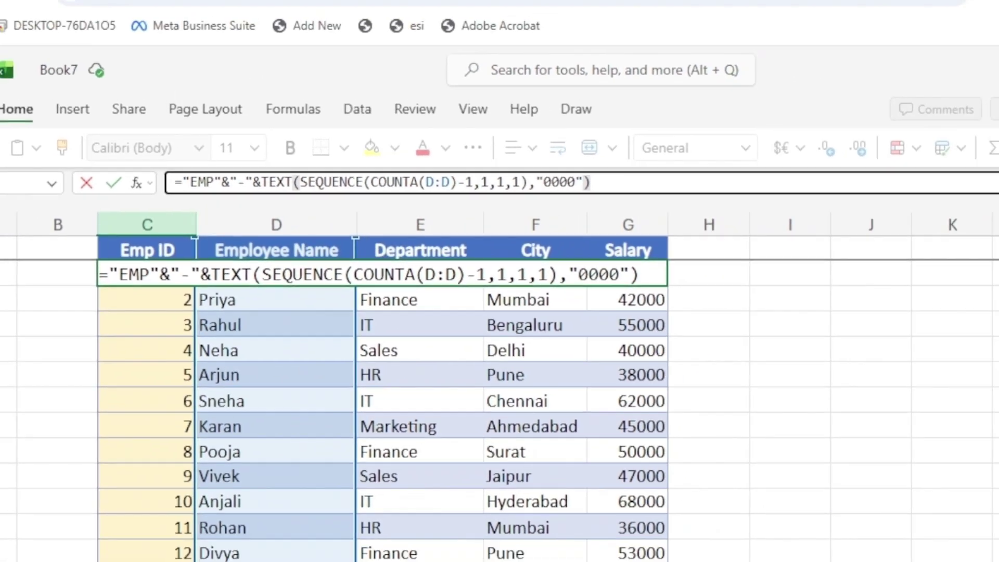
{"action": "key", "text": "Return"}
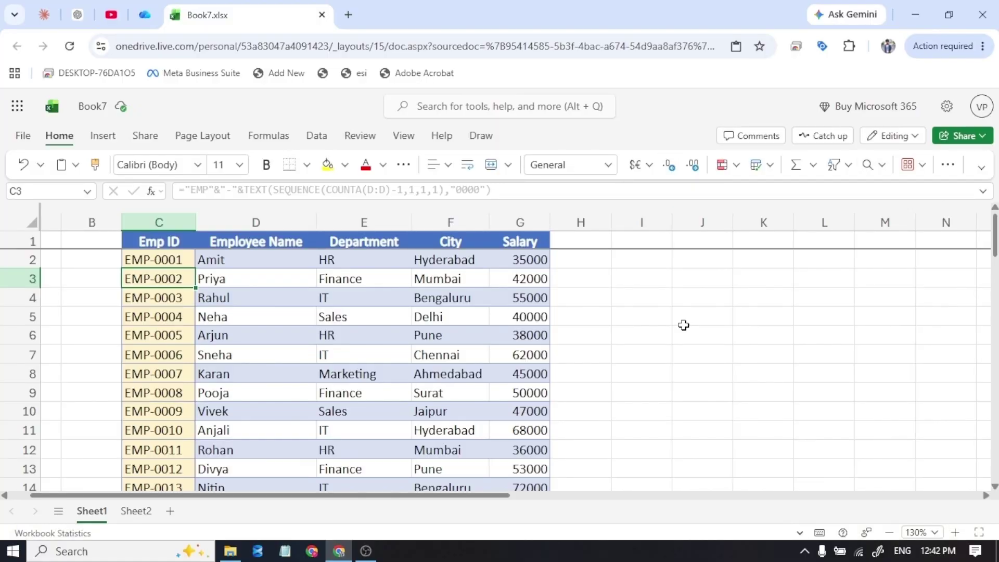
- Add the employee names ABC in D152 and YZ in D153 below the list, and check the Emp ID in C153
{"action": "left_click_drag", "start_coordinate": [183, 260], "coordinate": [171, 329]}
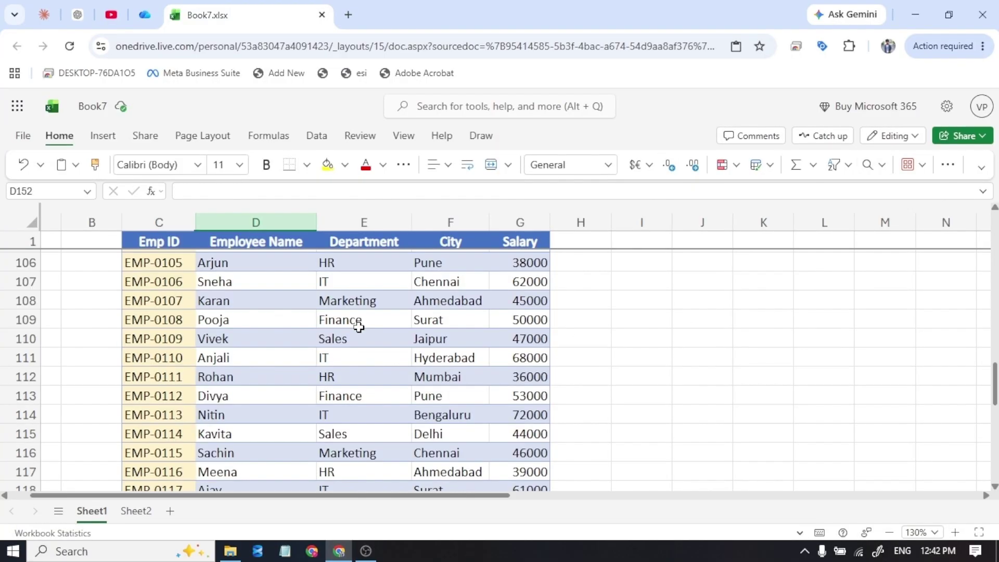
{"action": "scroll", "coordinate": [359, 328], "scroll_direction": "down", "scroll_amount": 14}
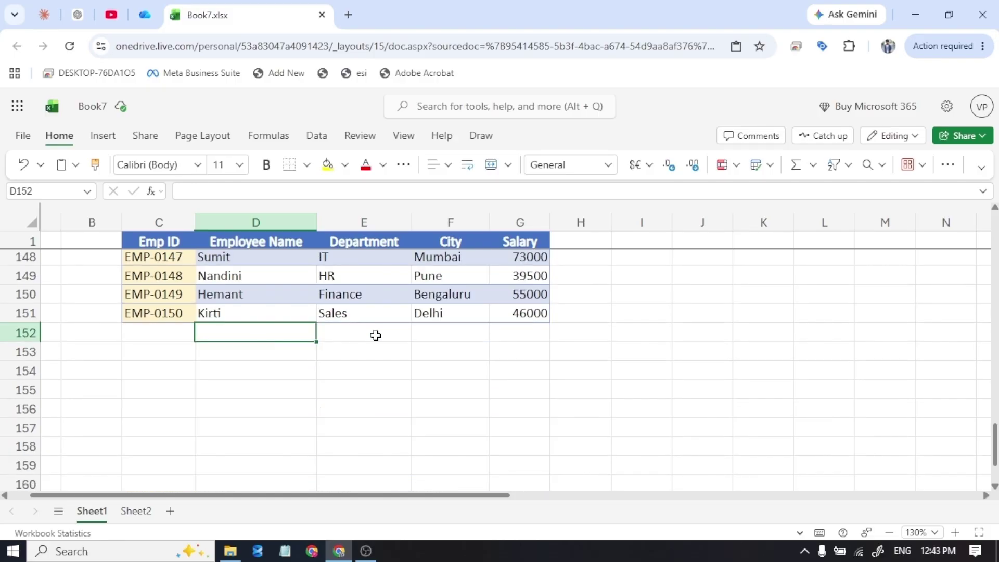
{"action": "type", "text": "ABC"}
{"action": "key", "text": "ctrl+Return"}
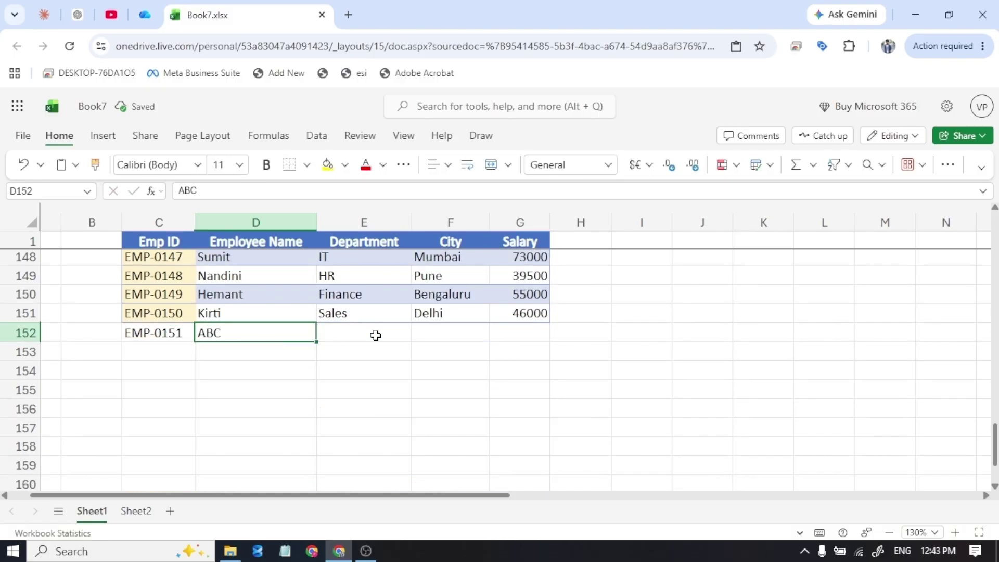
{"action": "key", "text": "Down"}
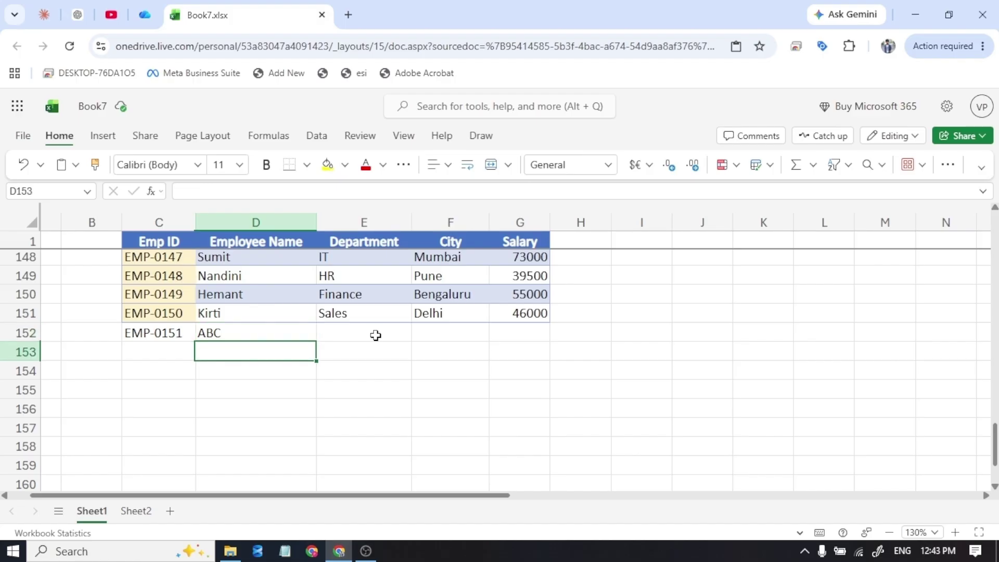
{"action": "type", "text": "YZ"}
{"action": "key", "text": "Return"}
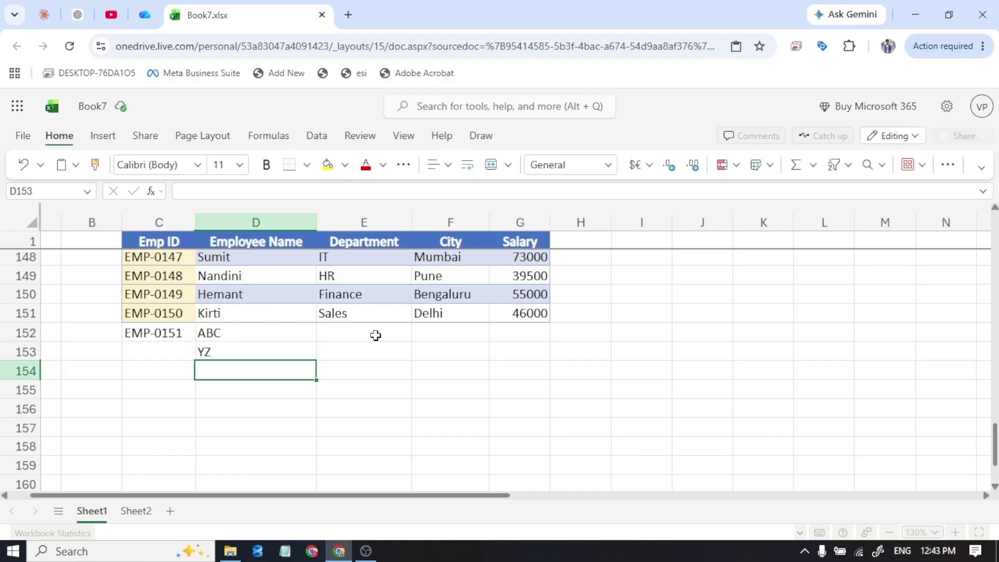
{"action": "key", "text": "Up"}
{"action": "key", "text": "Left"}
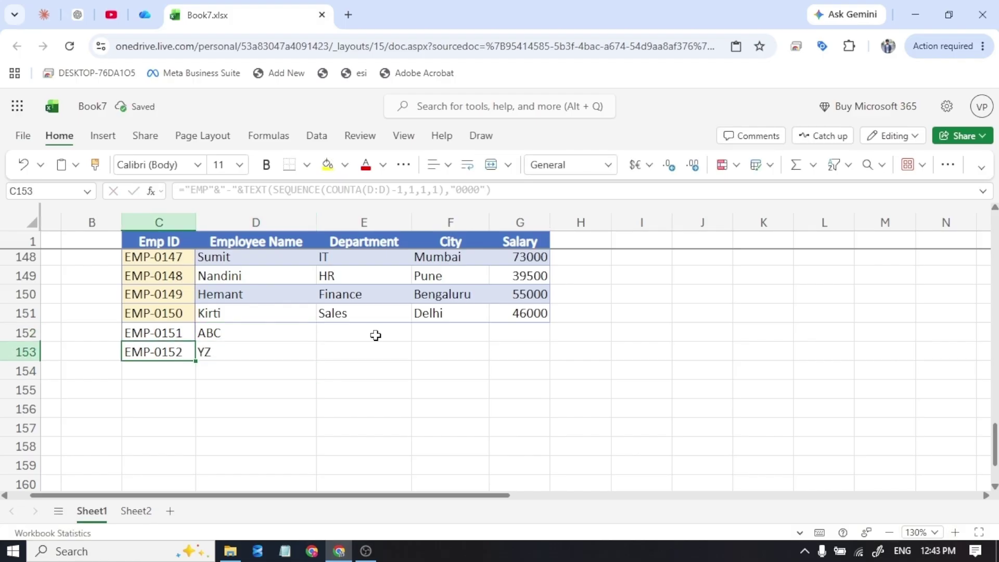